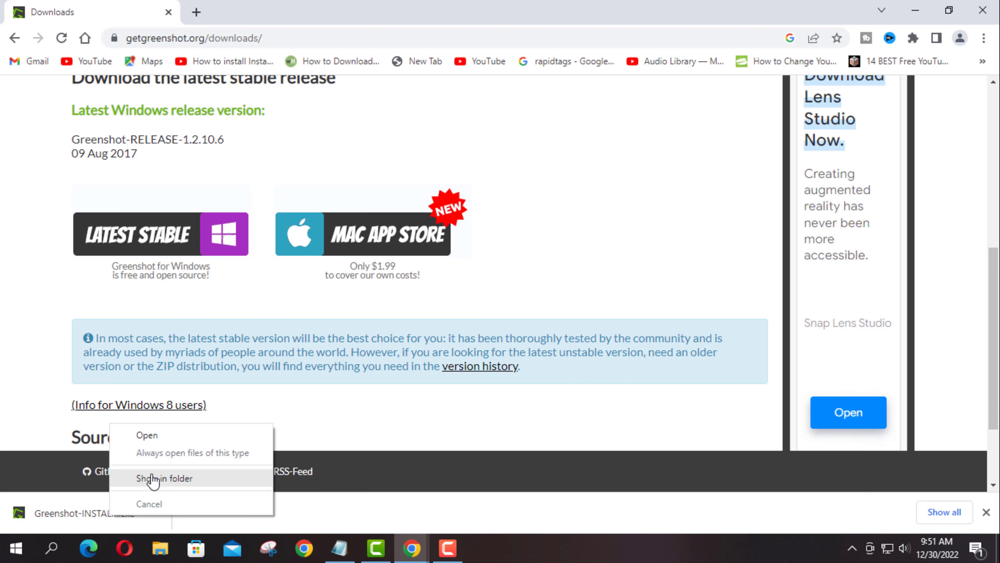
- Show the downloaded Greenshot installer in its folder and run it as administrator, allowing it to make changes
click(151, 478)
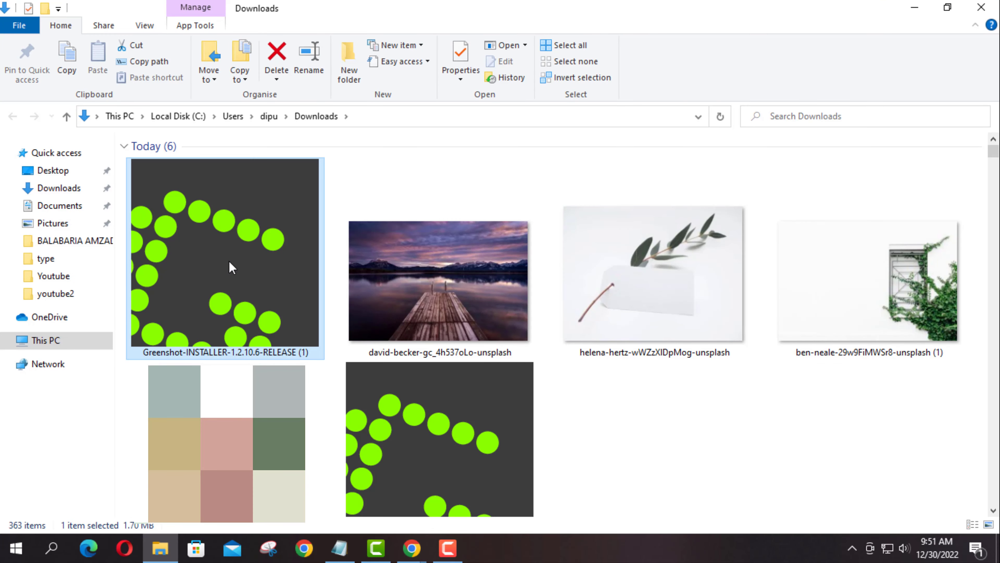
right_click(227, 251)
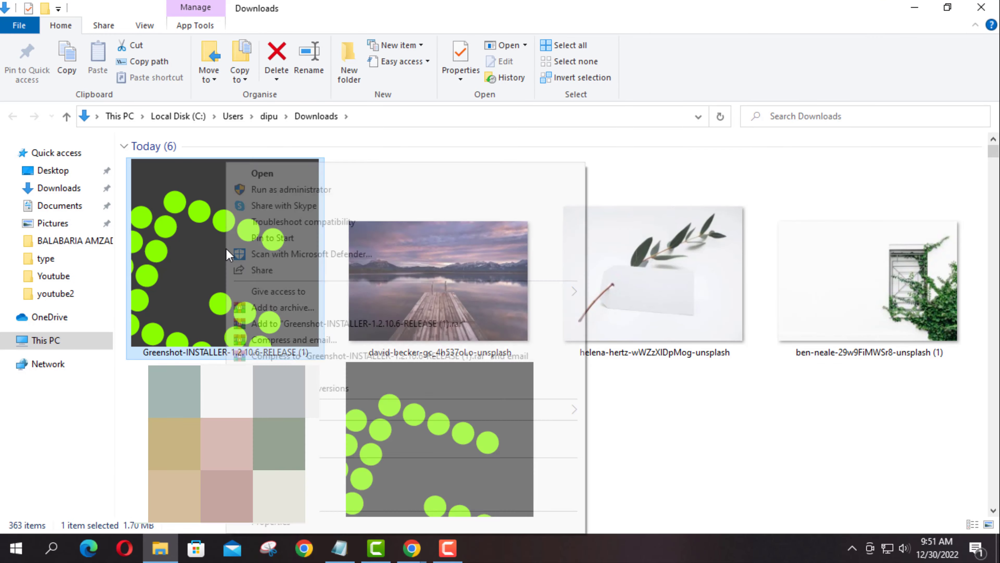
click(268, 190)
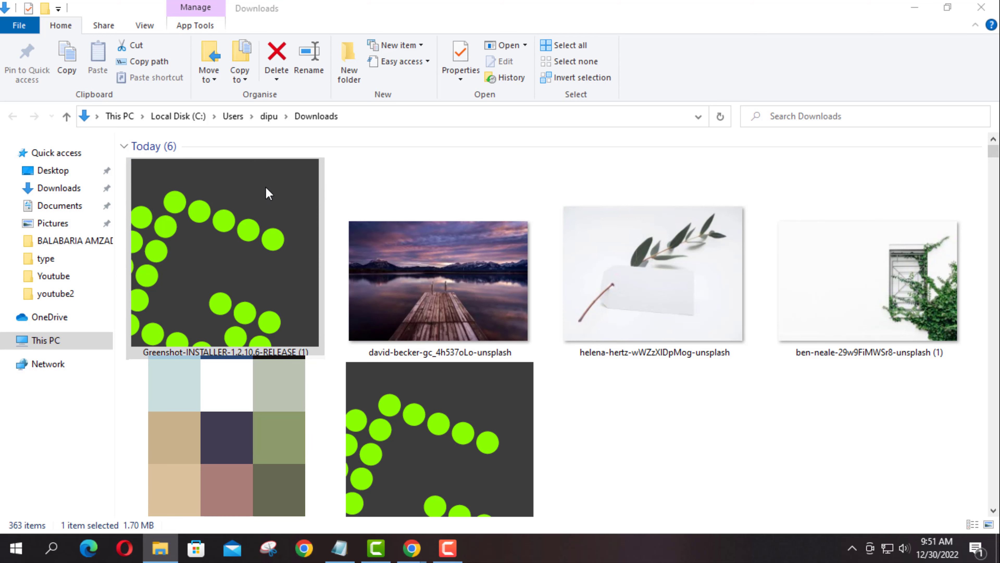
click(425, 374)
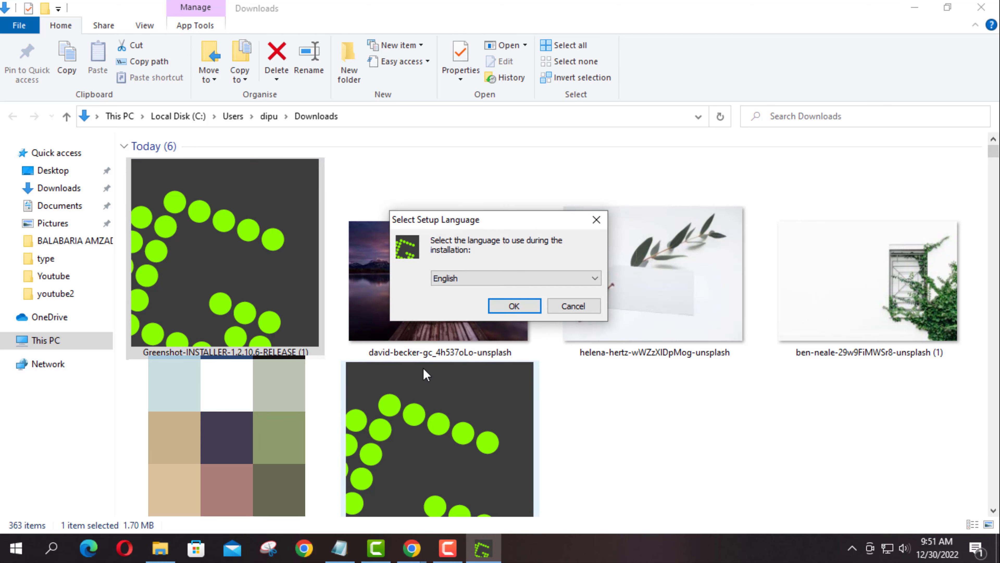
- Choose English as the setup language and accept the Greenshot license agreement
click(510, 308)
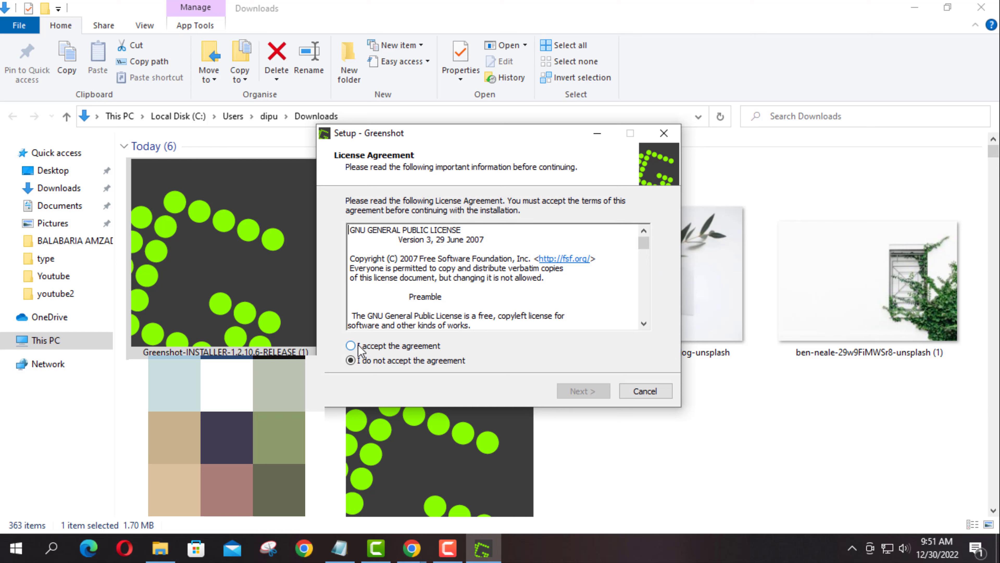
click(351, 346)
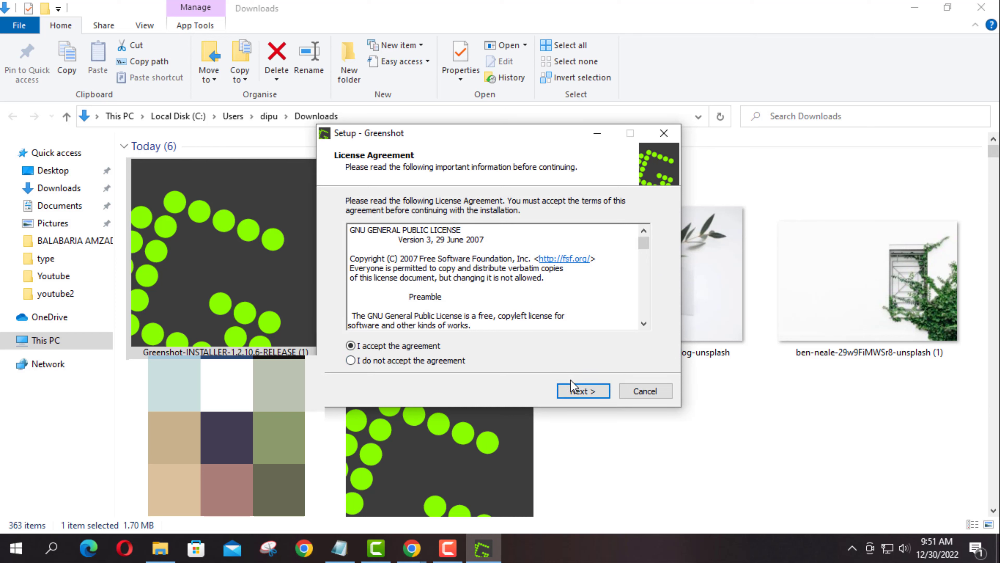
drag(555, 379, 616, 406)
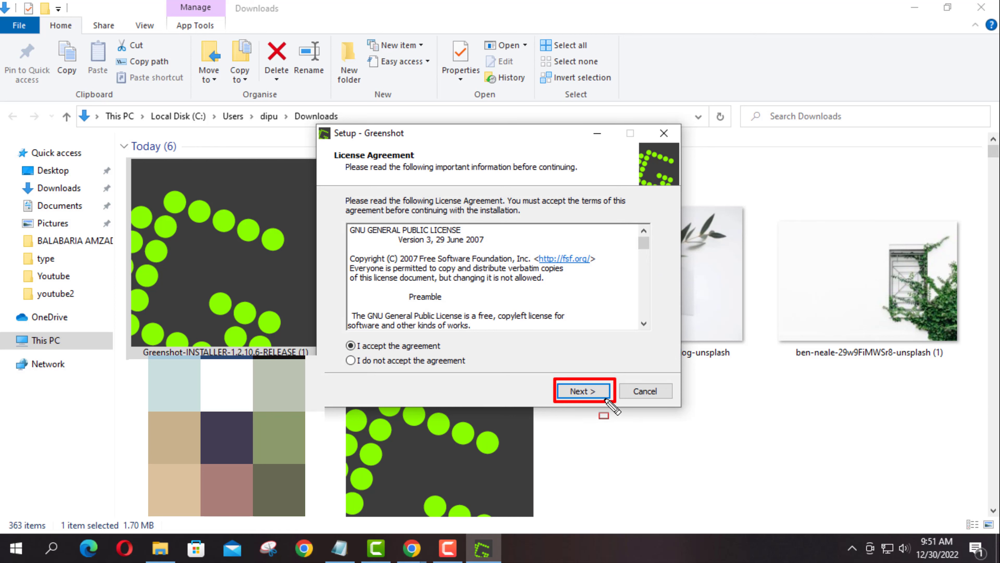
click(582, 391)
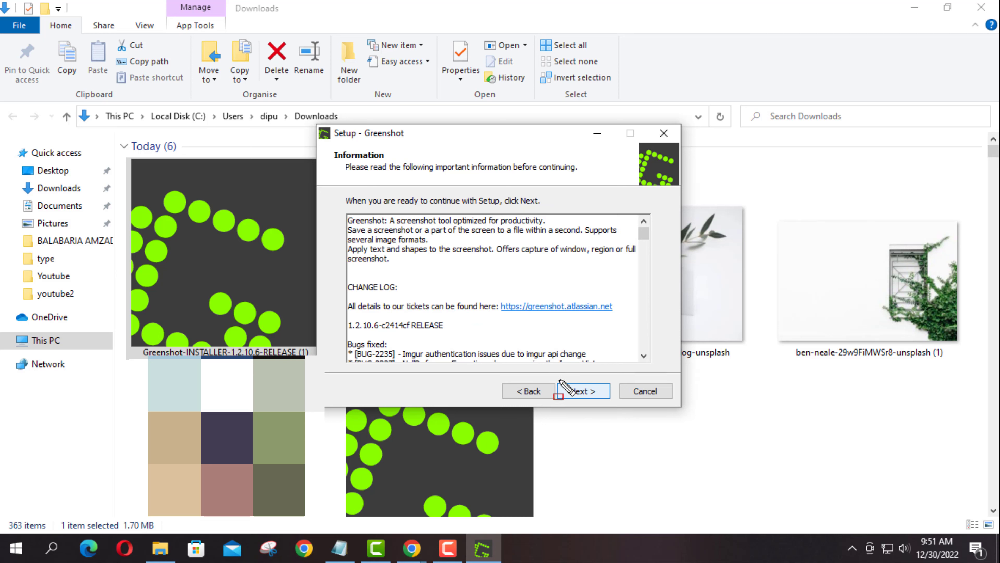
- Continue past the setup information and keep C:\Program Files\Greenshot as the installation folder
drag(556, 378, 611, 406)
click(583, 391)
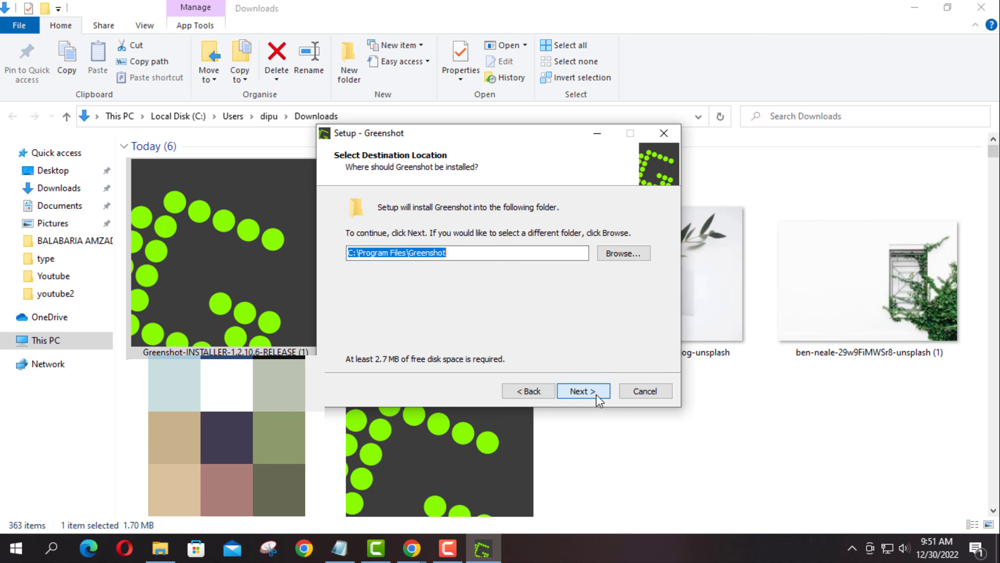
drag(556, 379, 612, 402)
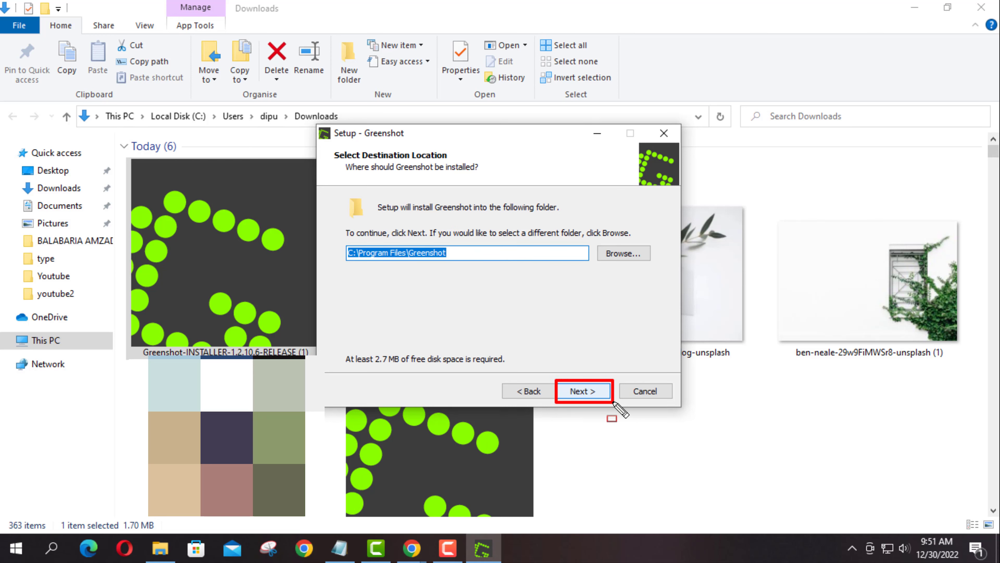
click(584, 391)
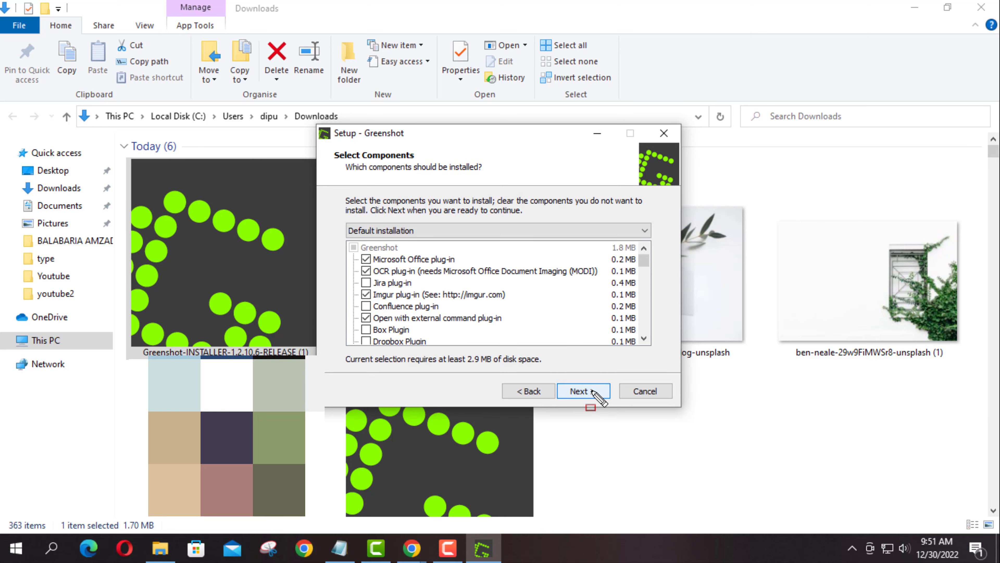
- Keep the default installation components, the Greenshot Start Menu folder and the Start Greenshot with Windows start option
drag(559, 379, 615, 403)
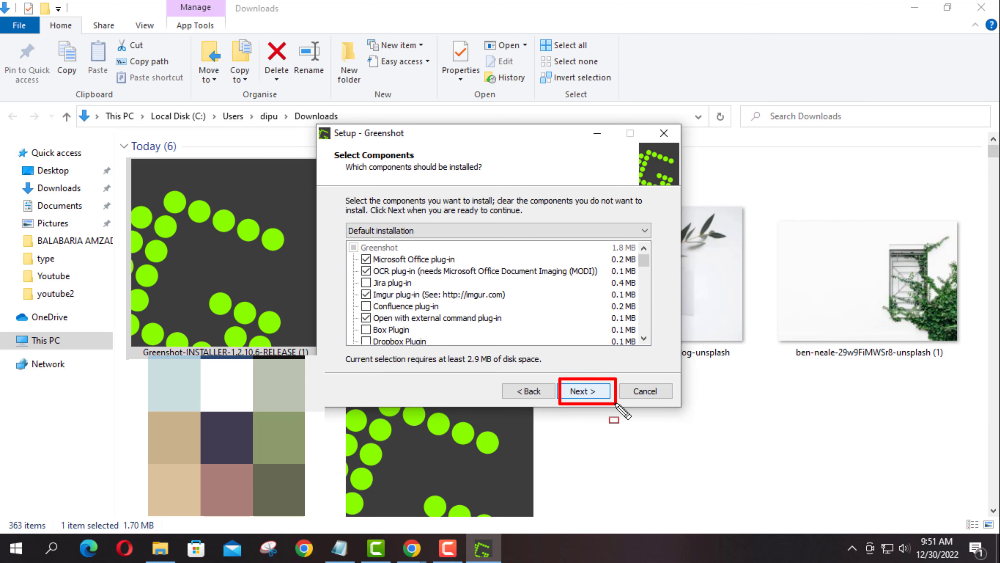
click(595, 396)
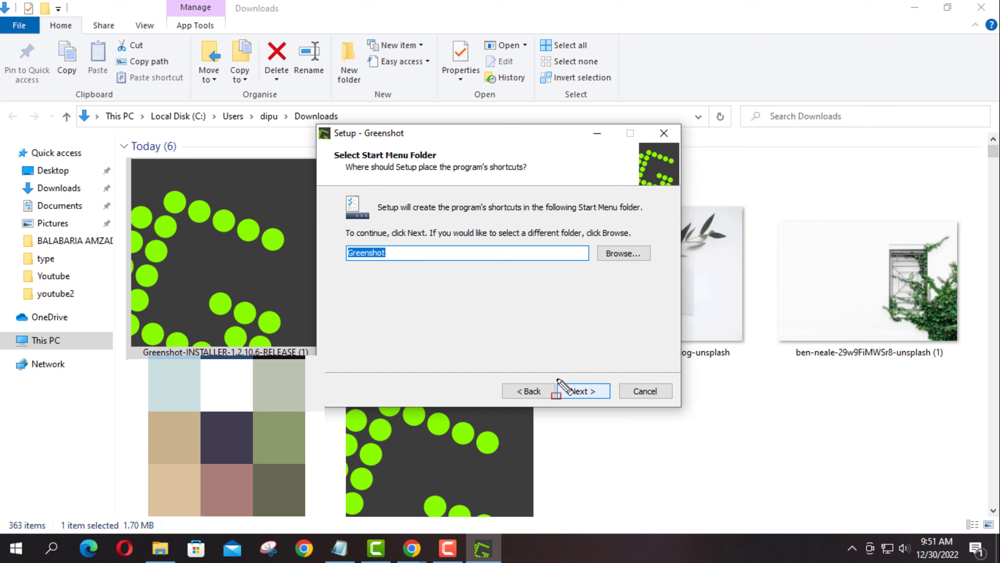
drag(558, 379, 605, 403)
click(599, 396)
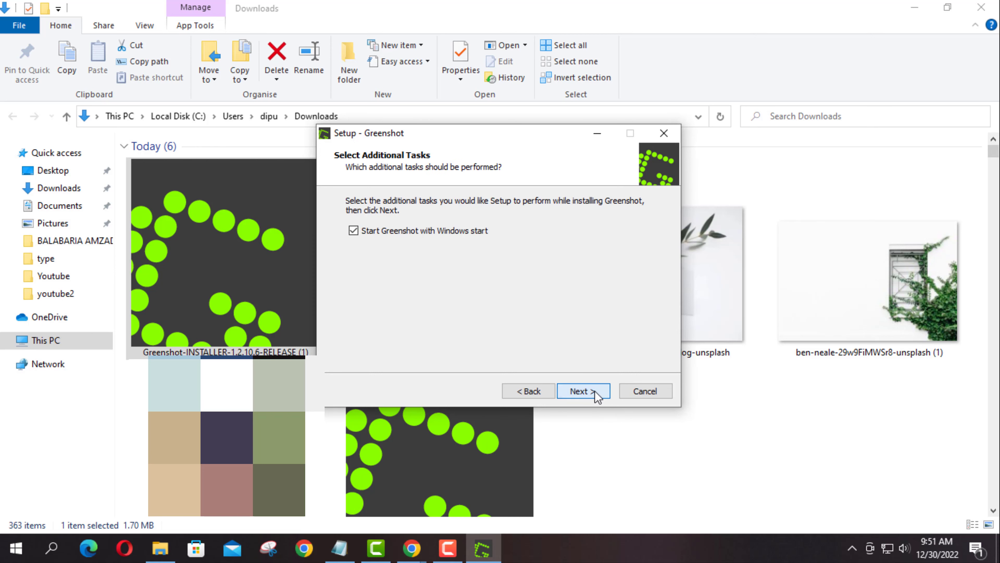
drag(553, 378, 610, 402)
click(607, 399)
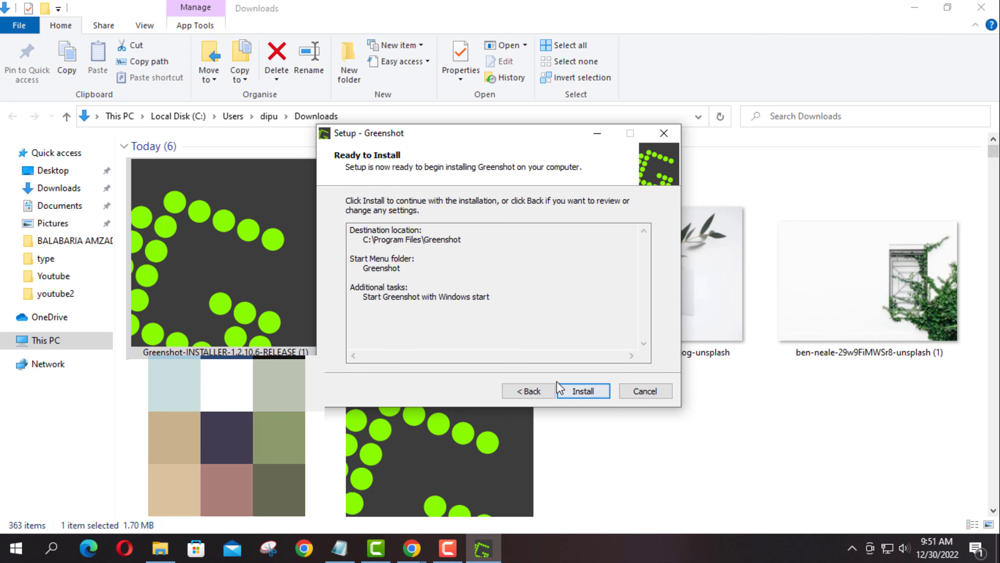
- Install Greenshot and finish the setup with Start Greenshot enabled, minimizing the windows that cover the installer
mouse_move(559, 381)
mouse_down()
mouse_move(596, 418)
mouse_move(614, 413)
mouse_up()
click(593, 399)
click(900, 12)
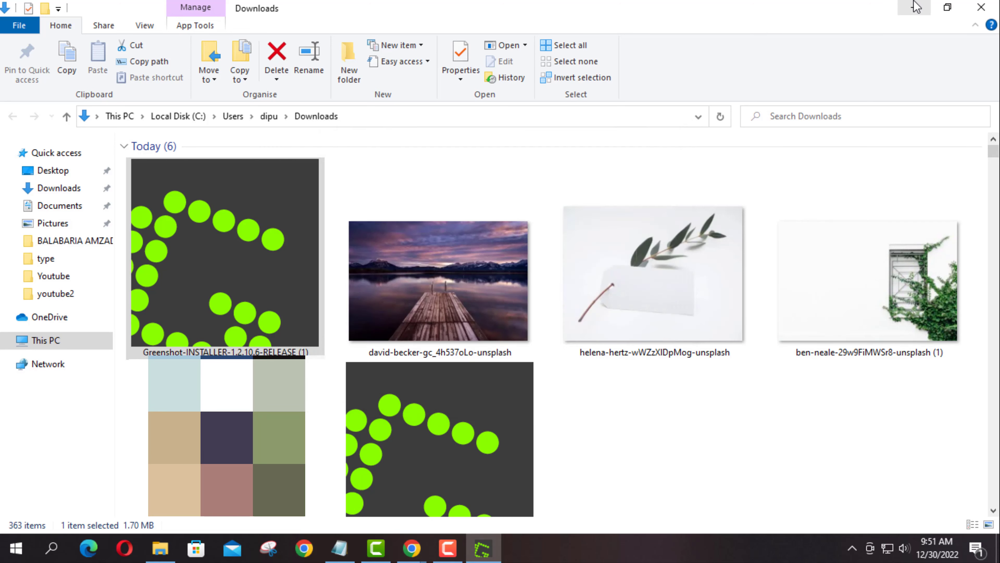
click(915, 8)
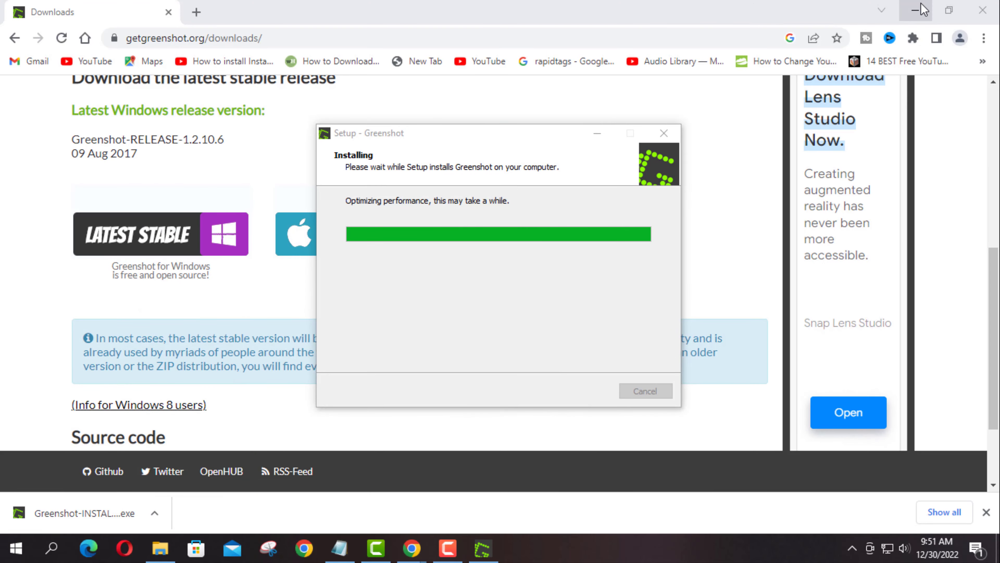
click(916, 11)
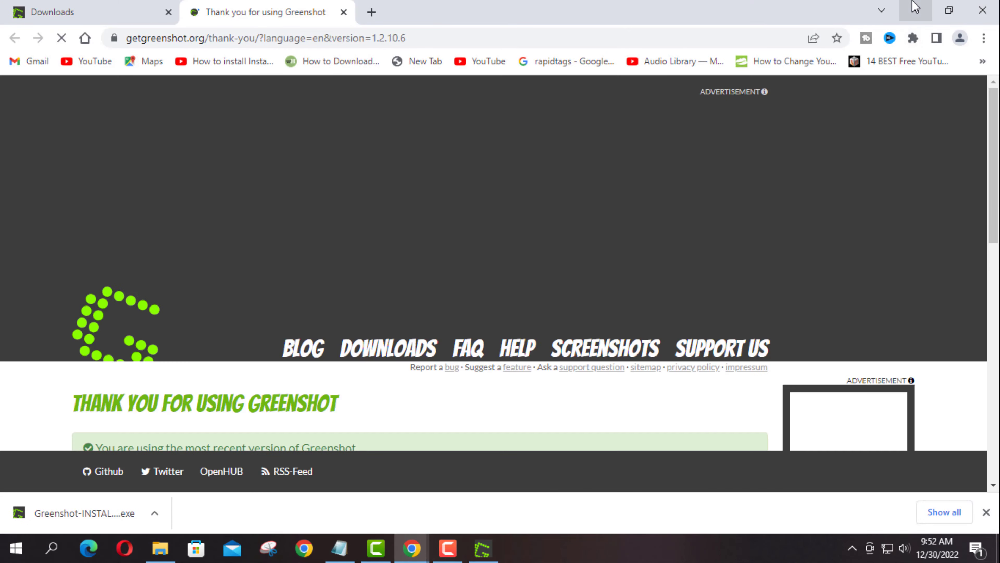
click(915, 9)
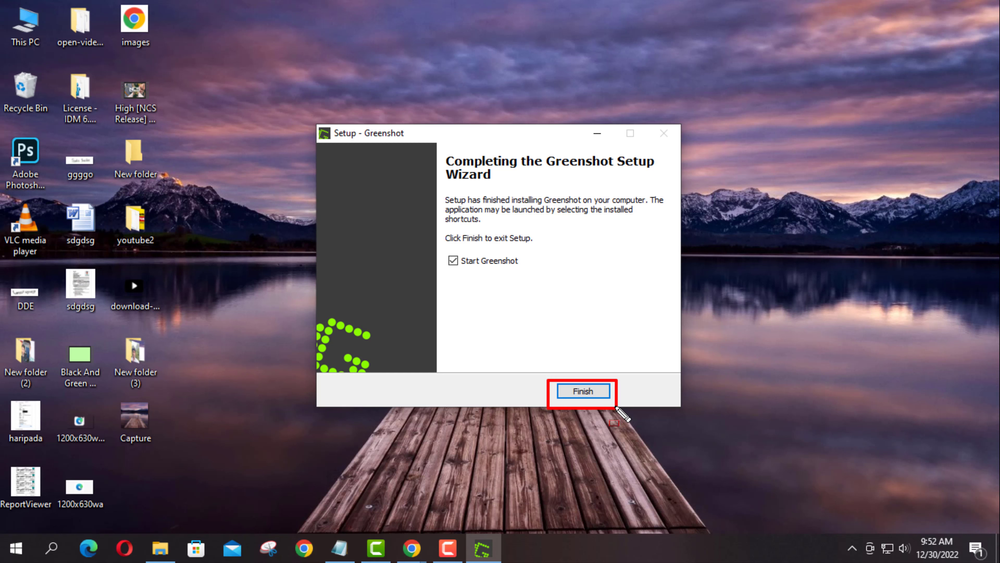
click(588, 391)
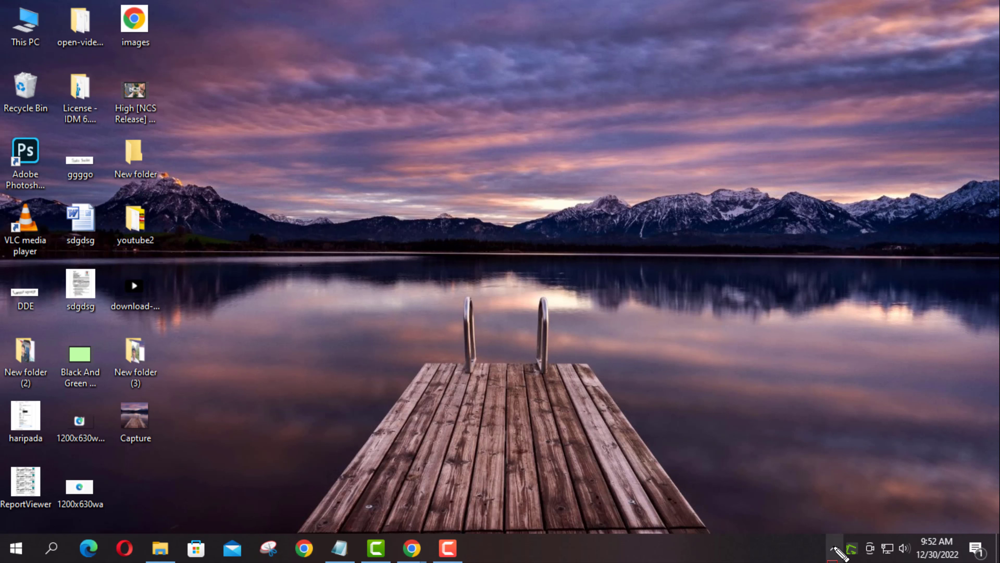
- Examine the capture commands offered by Greenshot in the hidden notification area
click(833, 548)
drag(858, 506, 880, 530)
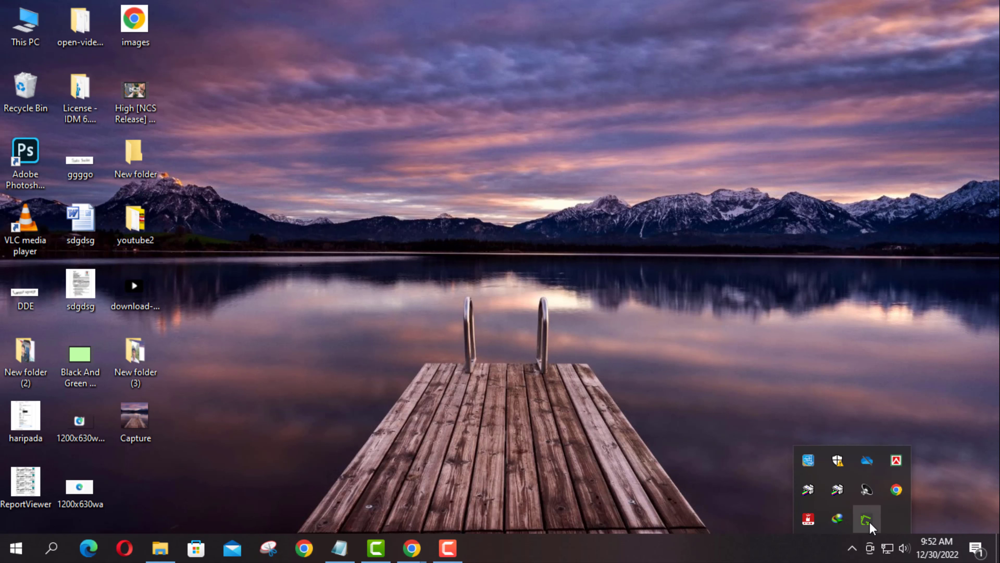
right_click(870, 522)
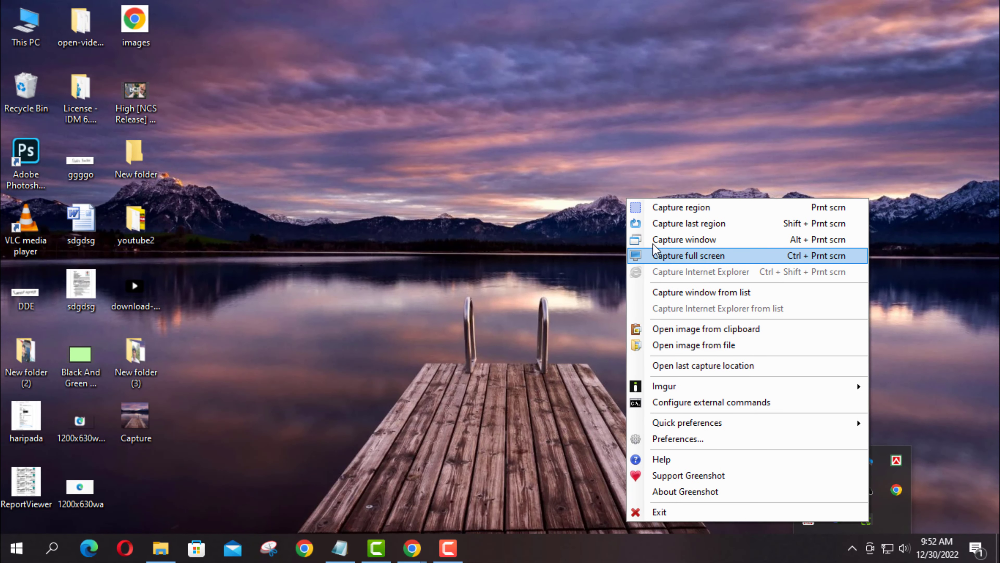
click(549, 205)
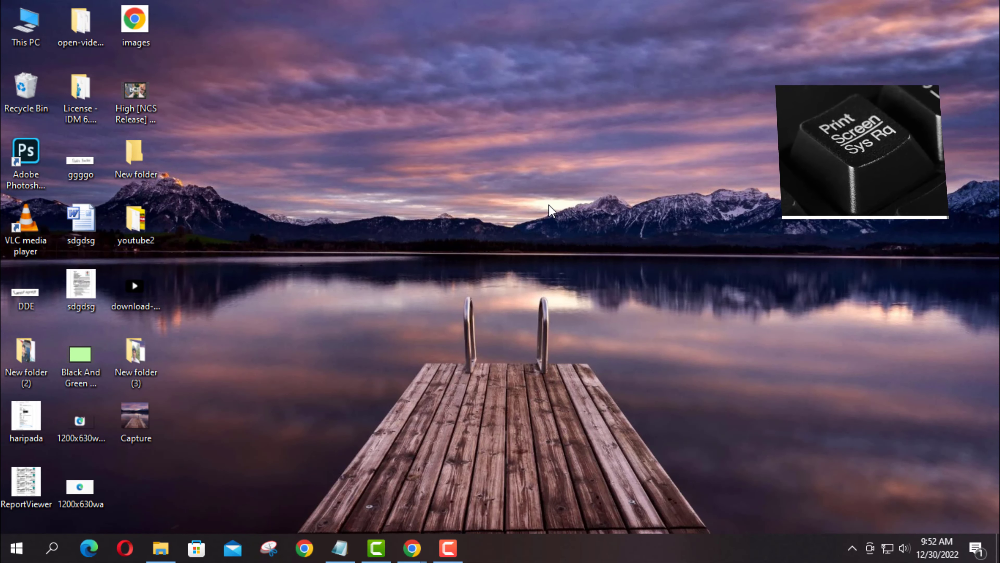
- Capture a screen region of about 548 x 537 pixels around the wooden pier on the desktop wallpaper
key(Print)
drag(313, 139, 715, 532)
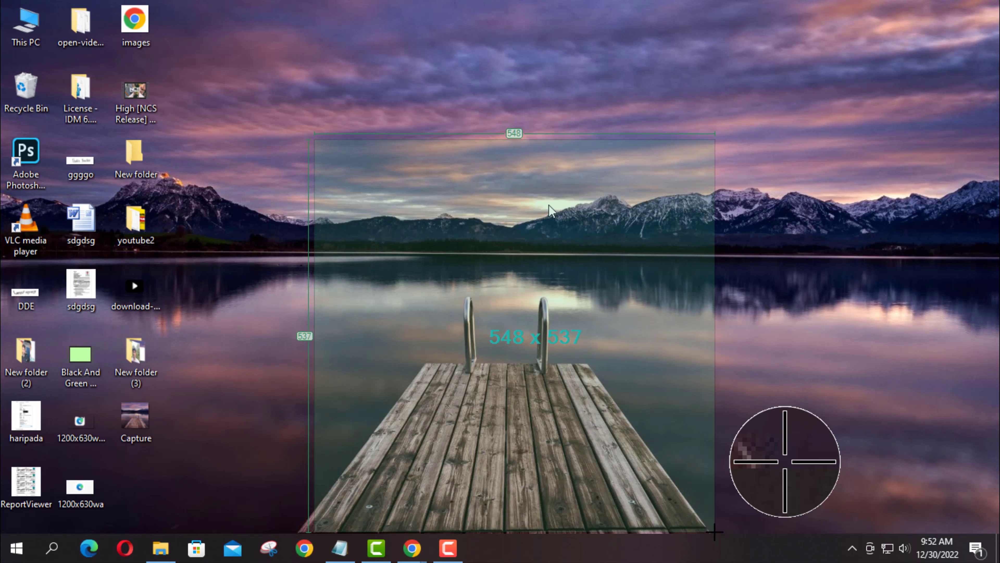
drag(715, 532, 715, 531)
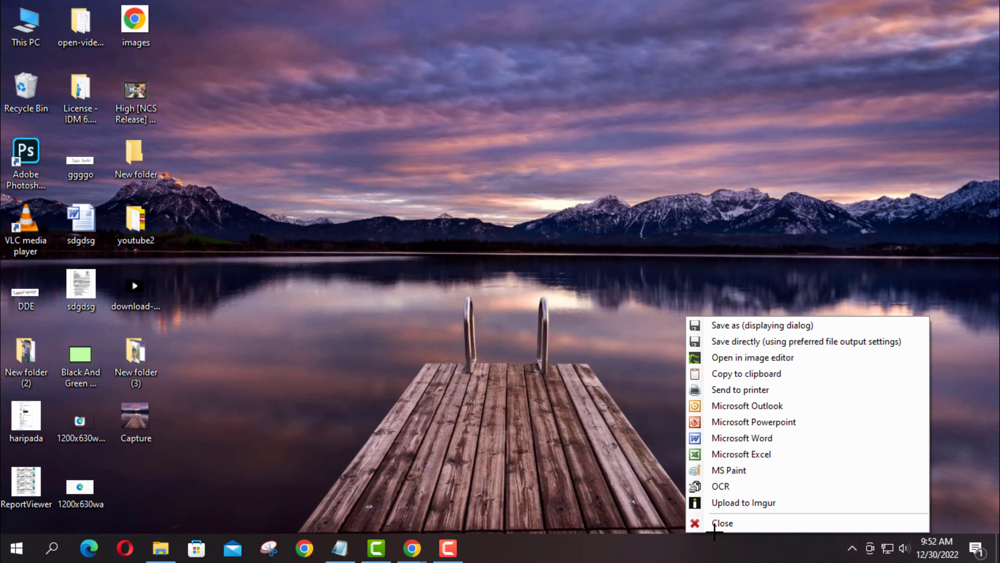
- Save the captured region as a PNG file on the Desktop under the suggested file name
click(733, 325)
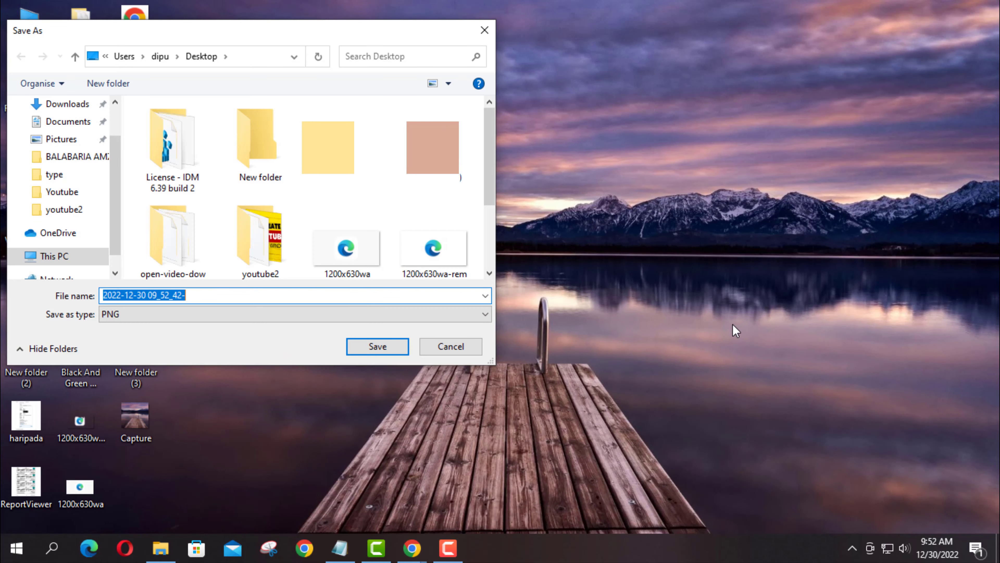
click(71, 134)
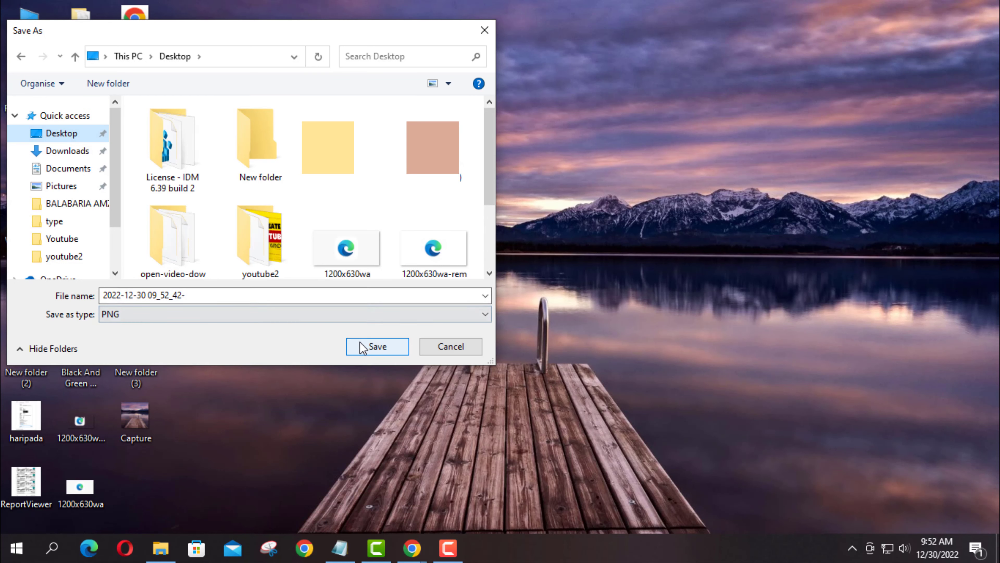
key(Print)
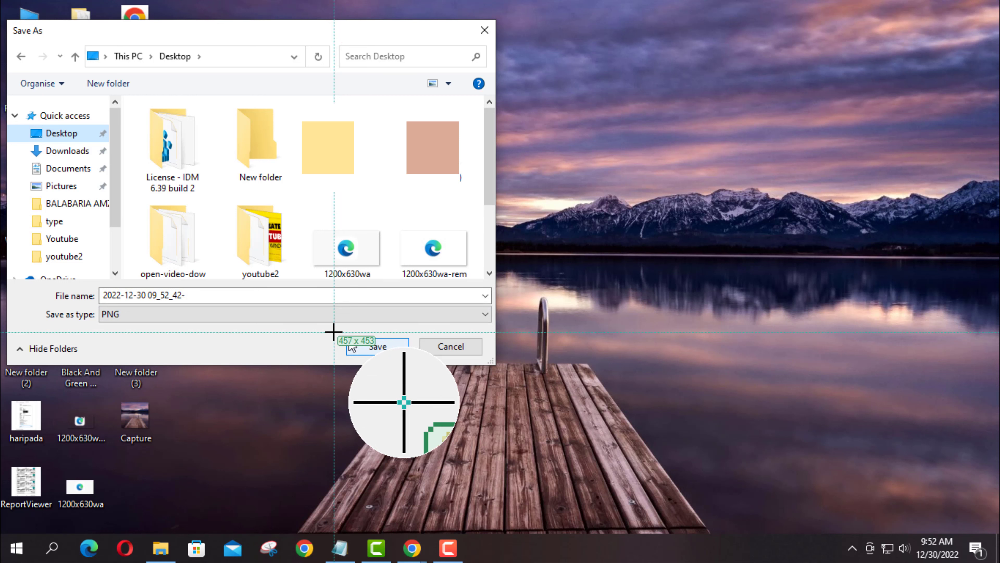
key(Escape)
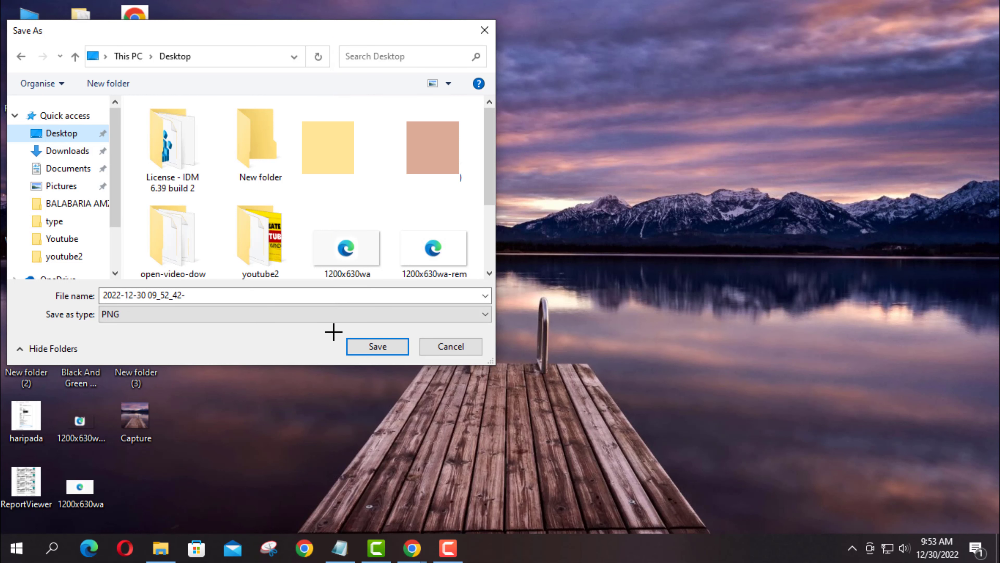
mouse_move(336, 327)
mouse_down()
mouse_move(379, 356)
mouse_move(414, 361)
mouse_up()
click(389, 350)
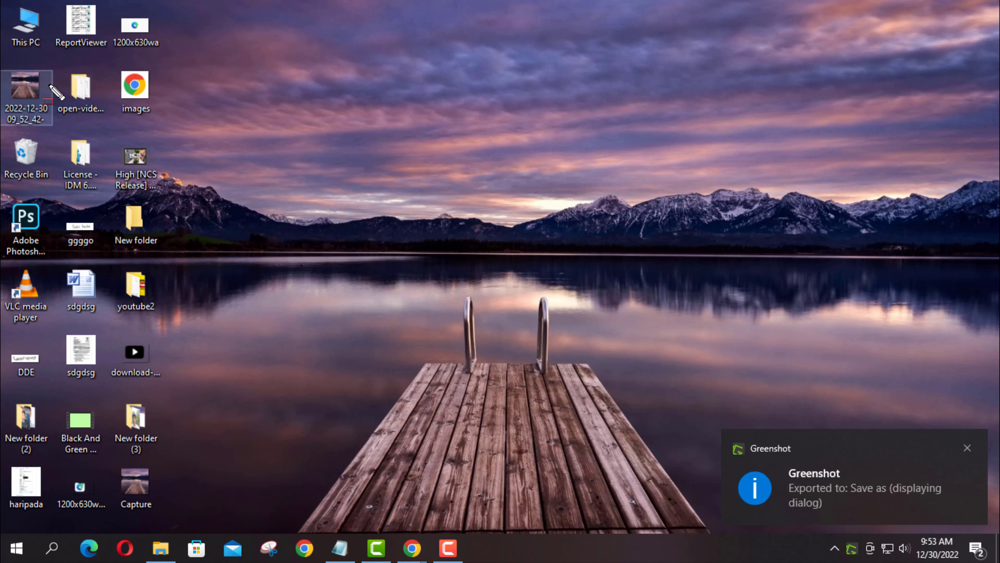
- Open the saved capture from the desktop with Photos as the permanent app for .png files, and close it after viewing
mouse_move(57, 58)
mouse_down()
mouse_move(29, 118)
mouse_move(4, 132)
mouse_up()
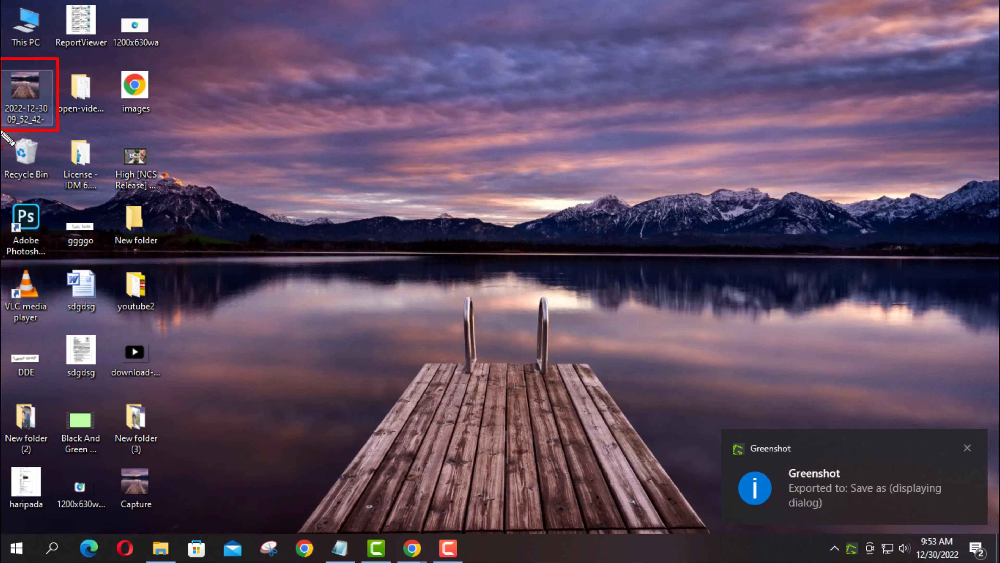
double_click(27, 94)
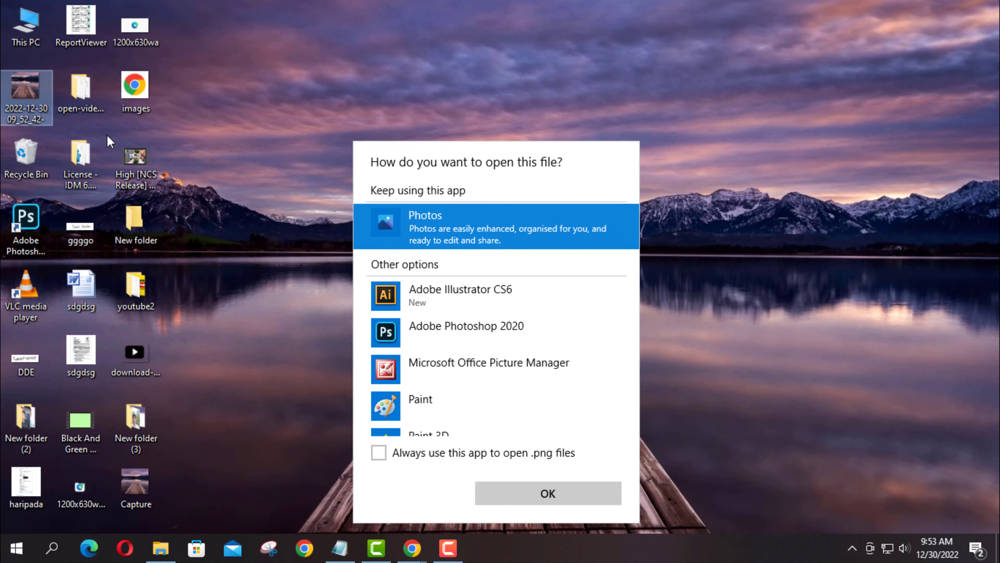
click(401, 450)
click(530, 495)
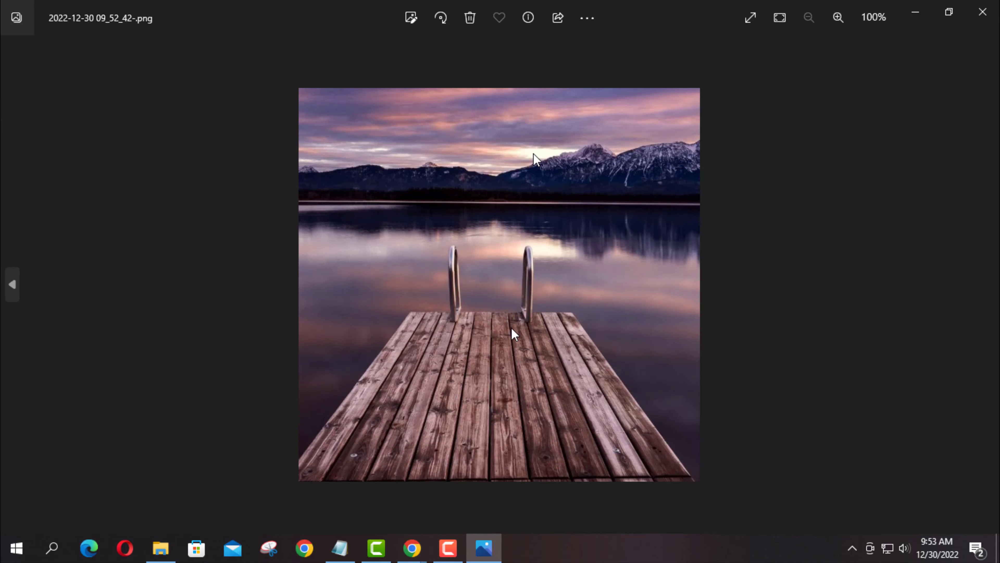
mouse_move(280, 73)
mouse_down()
mouse_move(715, 419)
mouse_move(743, 496)
mouse_up()
key(Escape)
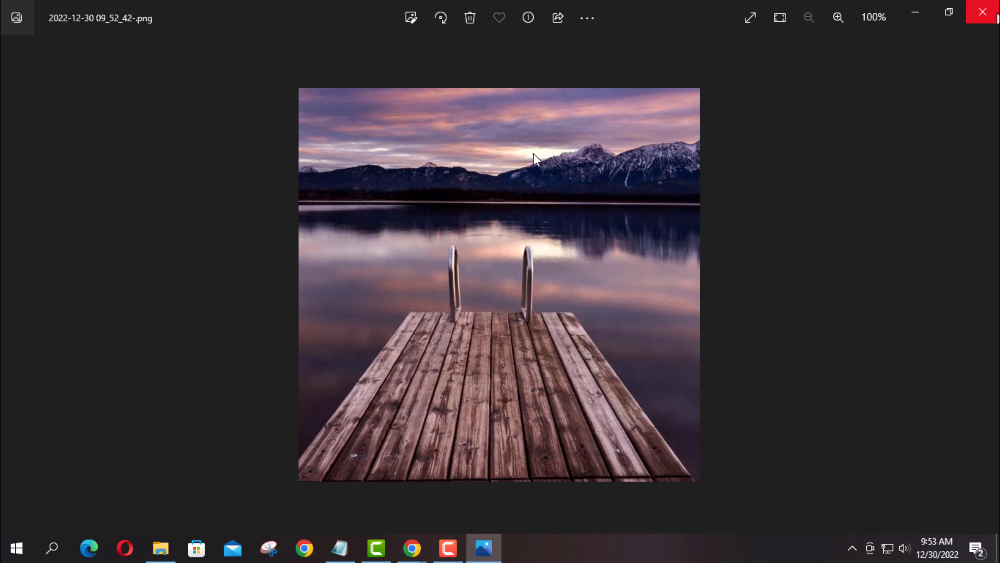
click(983, 12)
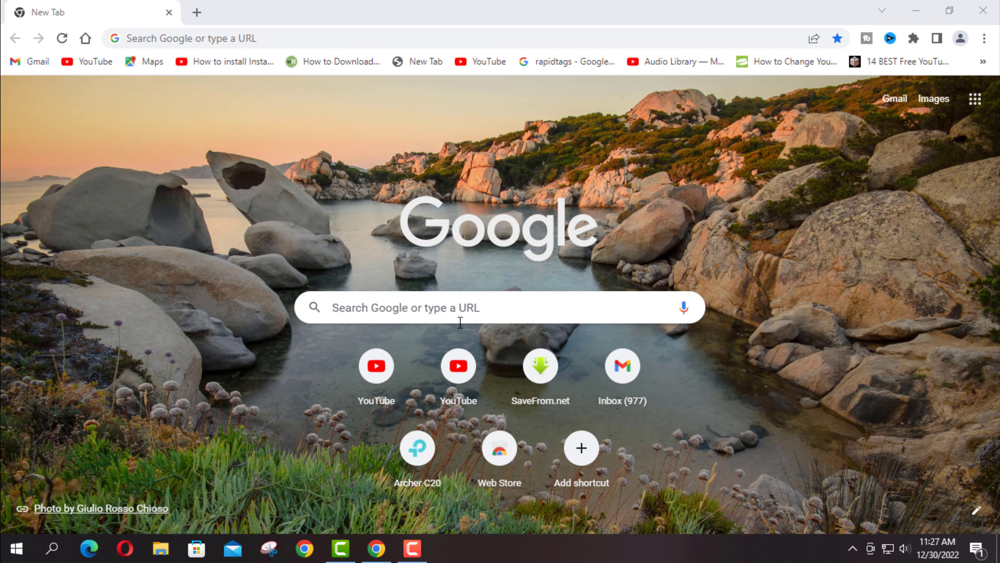
- Search Google for "picpick" and open the official picpick.app website from the results
click(432, 314)
text(picpick)
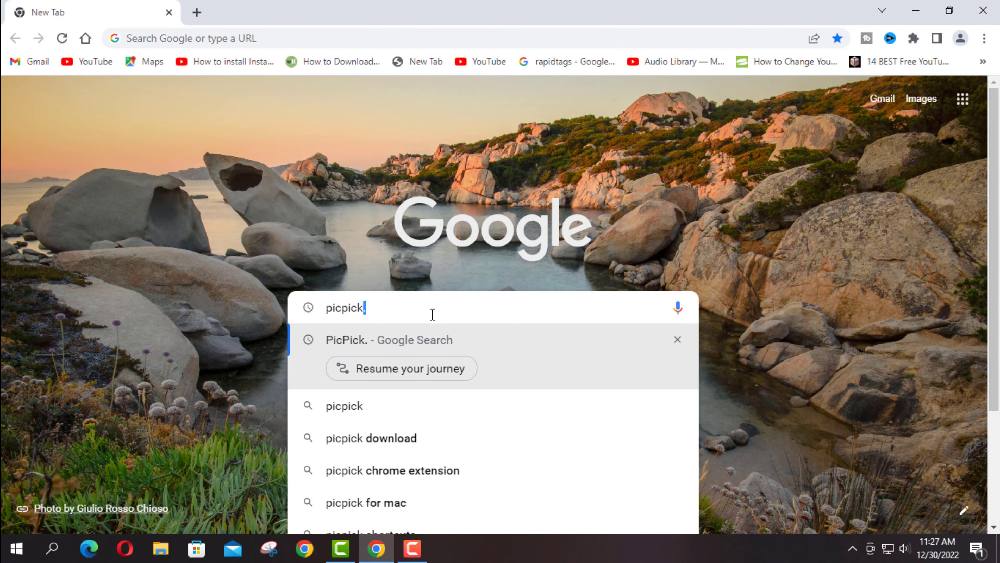
key(Return)
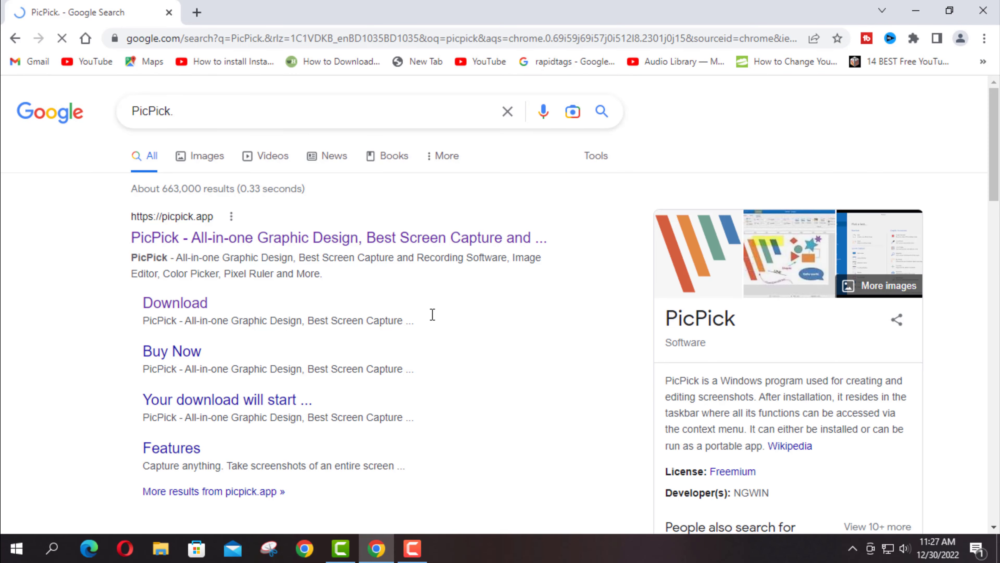
mouse_move(102, 194)
mouse_down()
mouse_move(475, 272)
mouse_move(589, 283)
mouse_up()
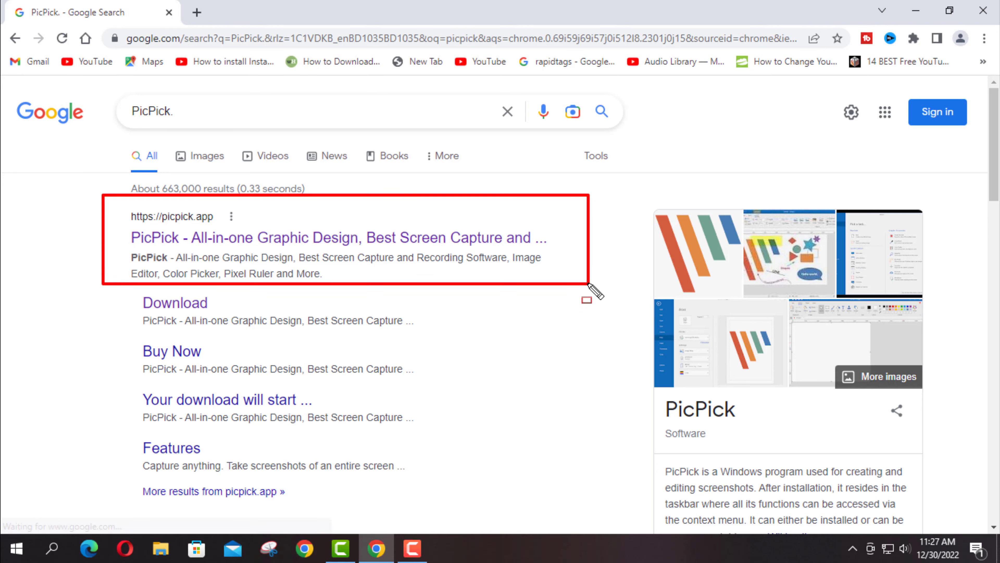
click(311, 242)
- Go to the download page from the PicPick home page
scroll(312, 253, down, 10)
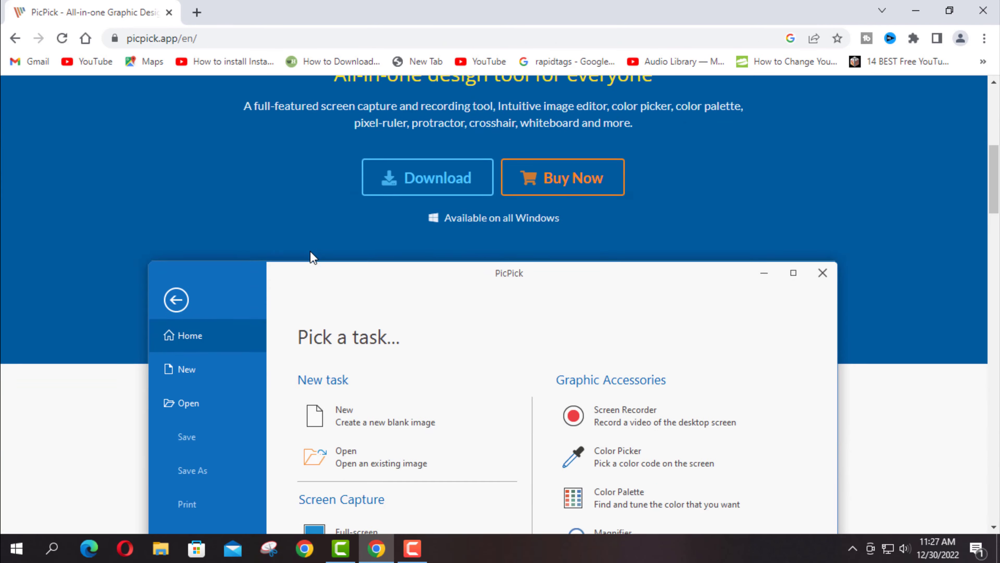
scroll(312, 256, up, 3)
drag(346, 243, 503, 302)
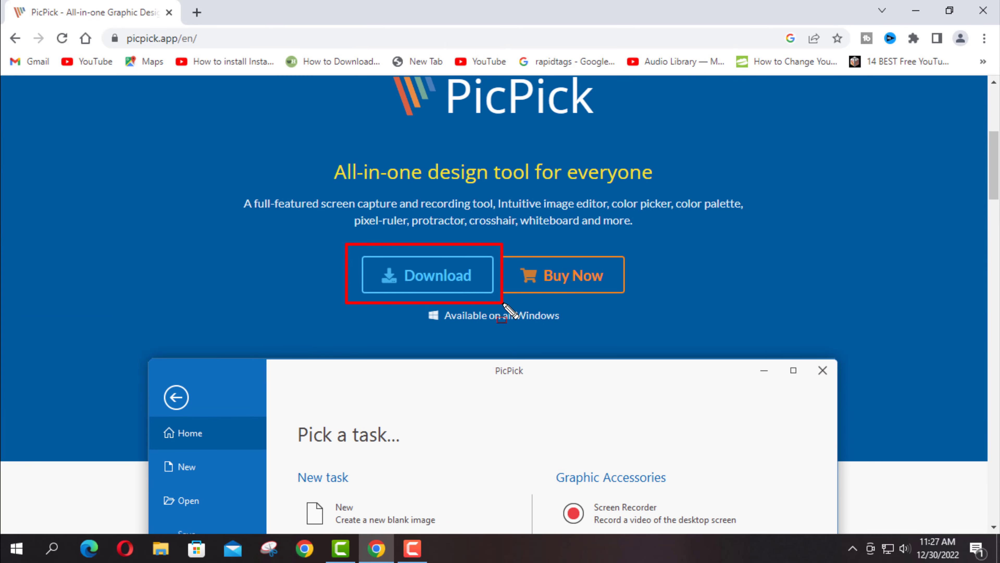
click(458, 279)
- Download the free PicPick edition for home users
scroll(453, 287, down, 5)
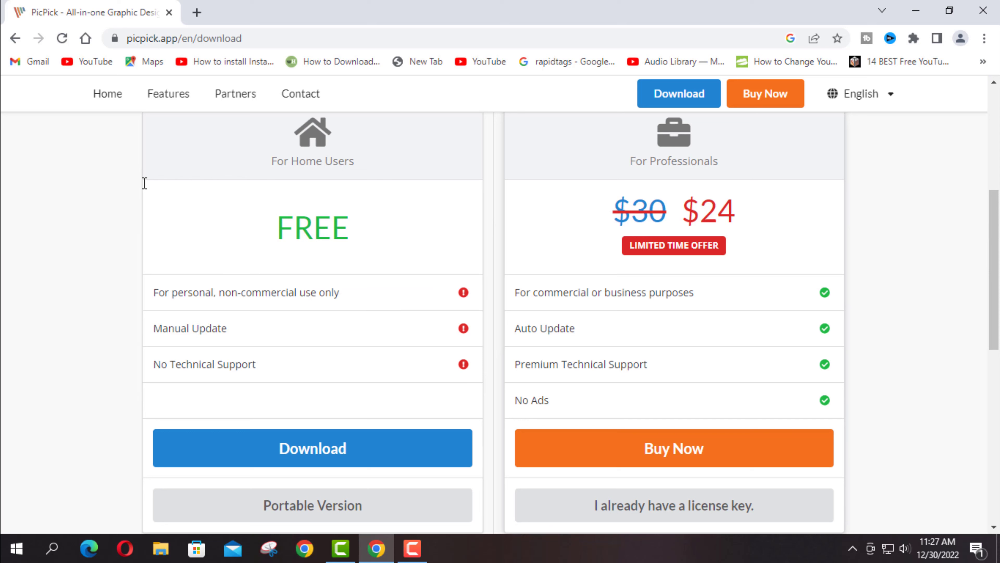
mouse_move(120, 139)
mouse_down()
mouse_move(367, 279)
mouse_move(493, 476)
mouse_up()
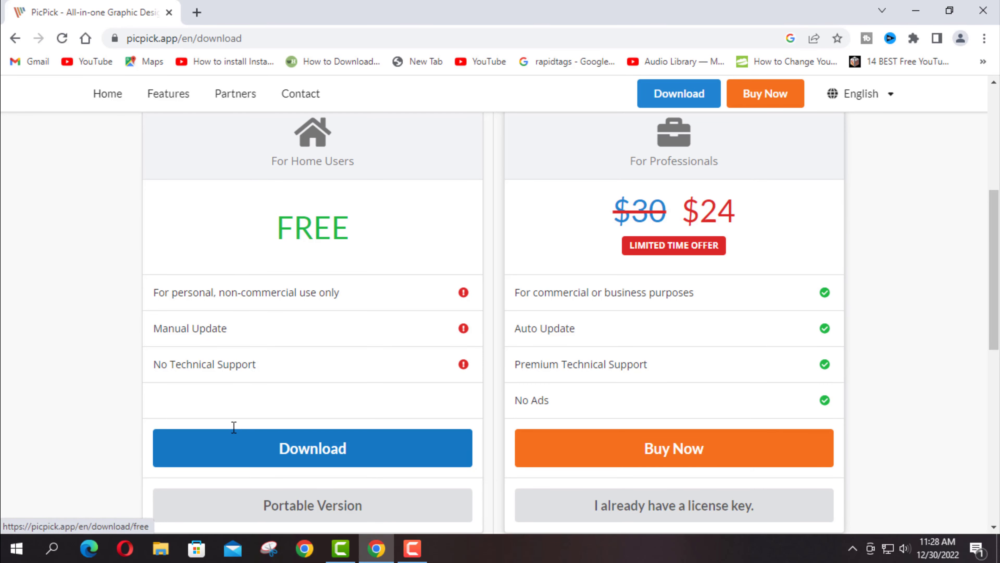
drag(154, 416, 508, 474)
click(362, 440)
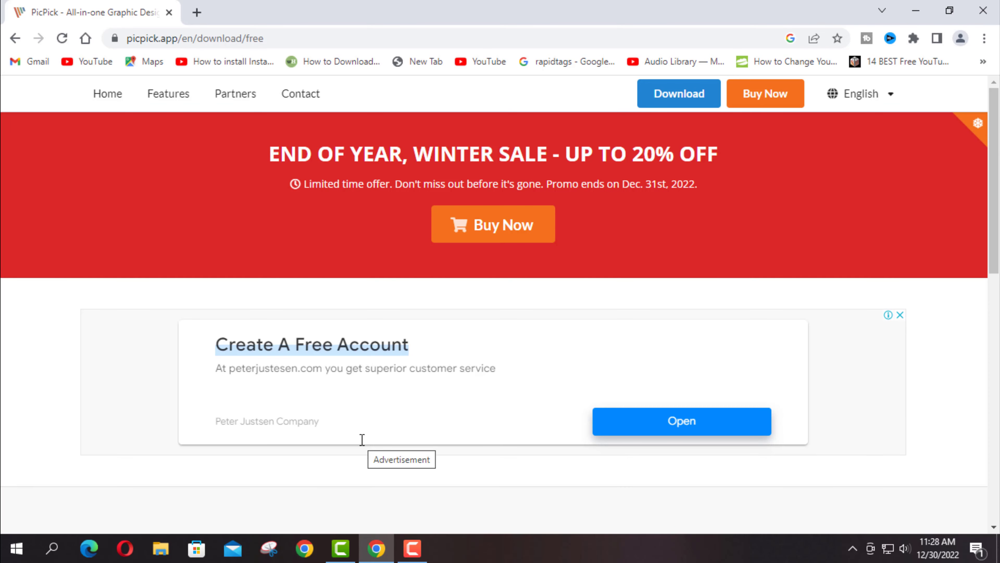
scroll(312, 435, down, 5)
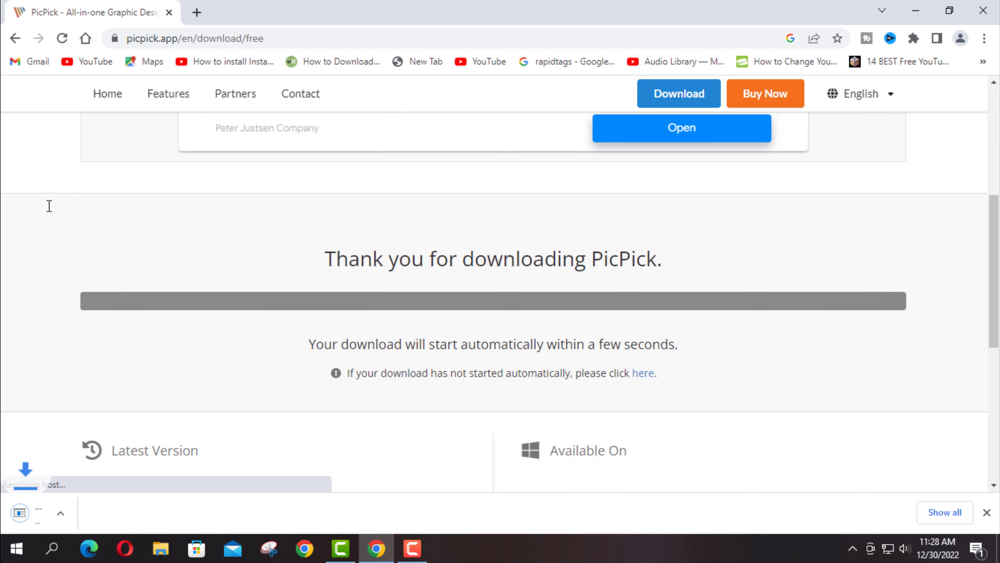
drag(46, 204, 929, 414)
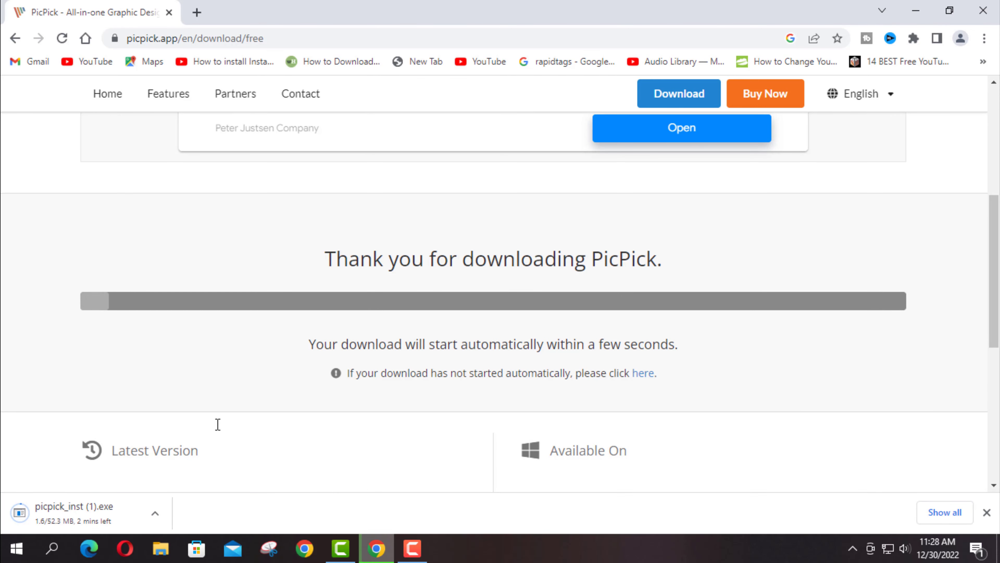
drag(8, 493, 141, 534)
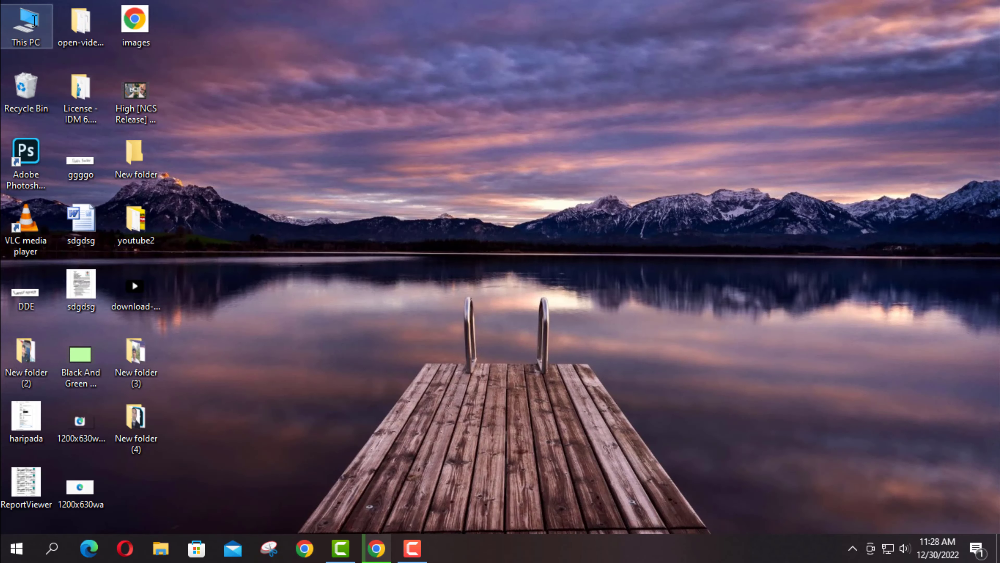
- Open the Downloads folder in File Explorer and run the picpick_inst installer
double_click(34, 20)
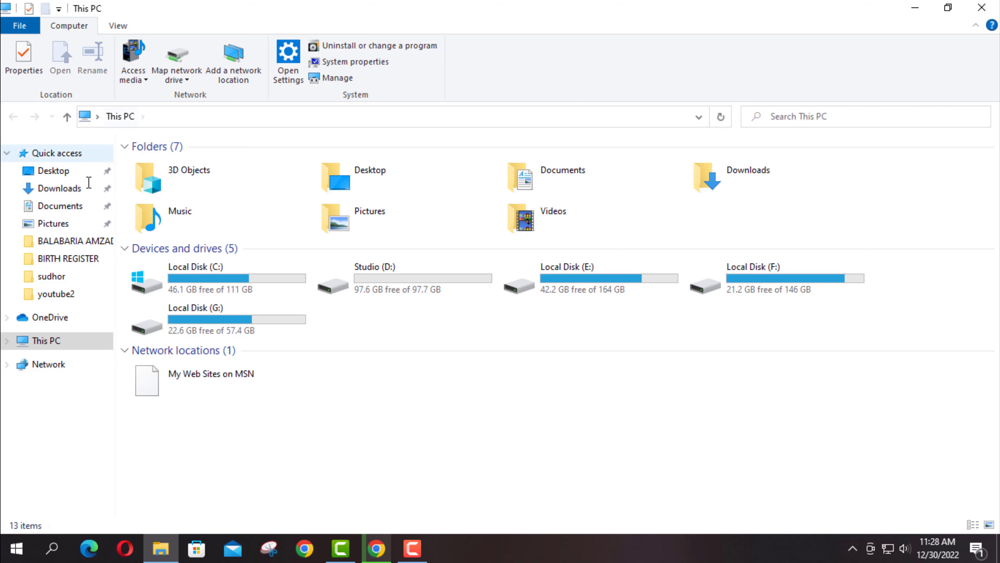
click(65, 189)
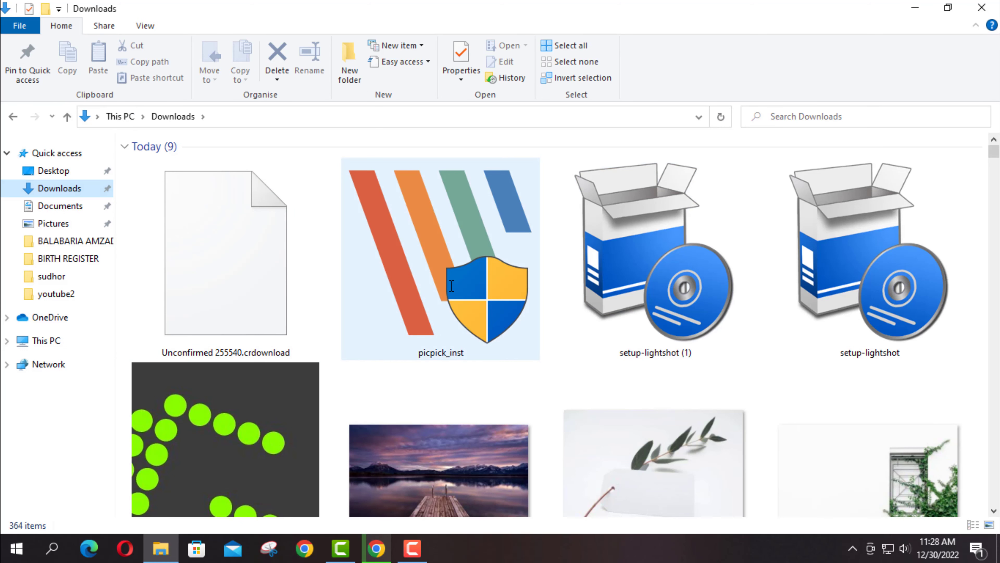
drag(338, 165, 535, 364)
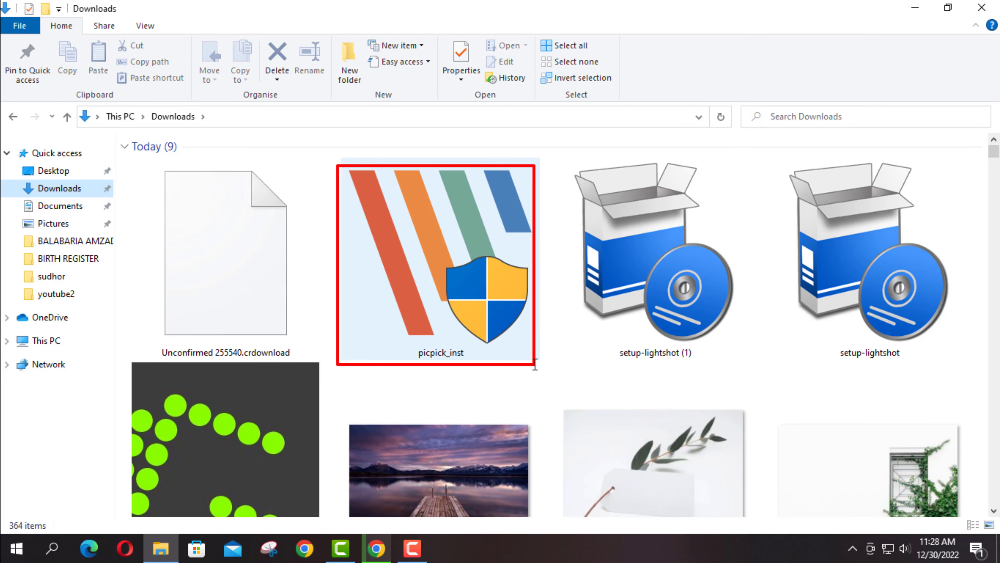
click(447, 272)
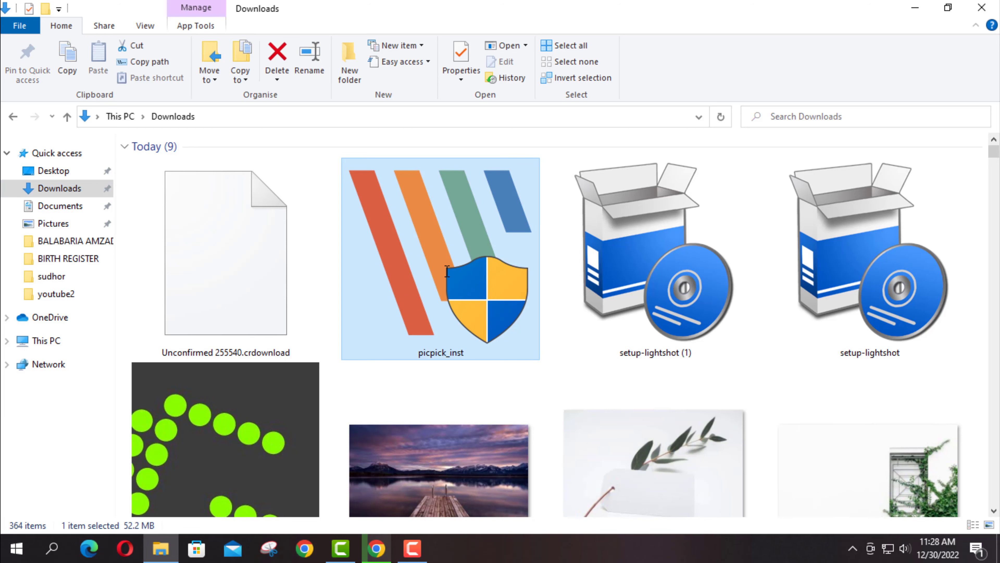
double_click(447, 272)
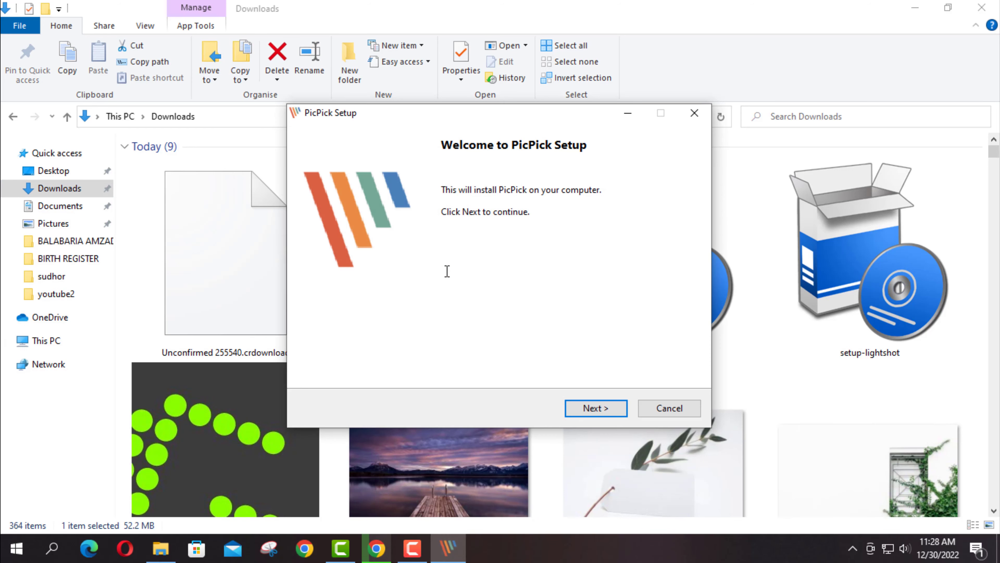
- Install PicPick in C:\Program Files (x86)\PicPick, close the Downloads window, and finish the setup with Run PicPick enabled
drag(553, 394, 632, 422)
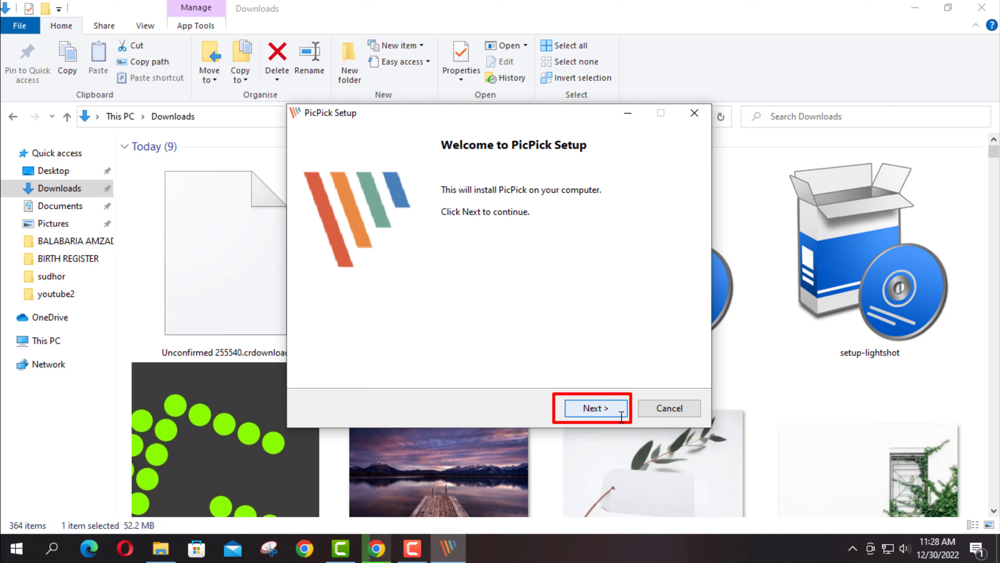
click(599, 408)
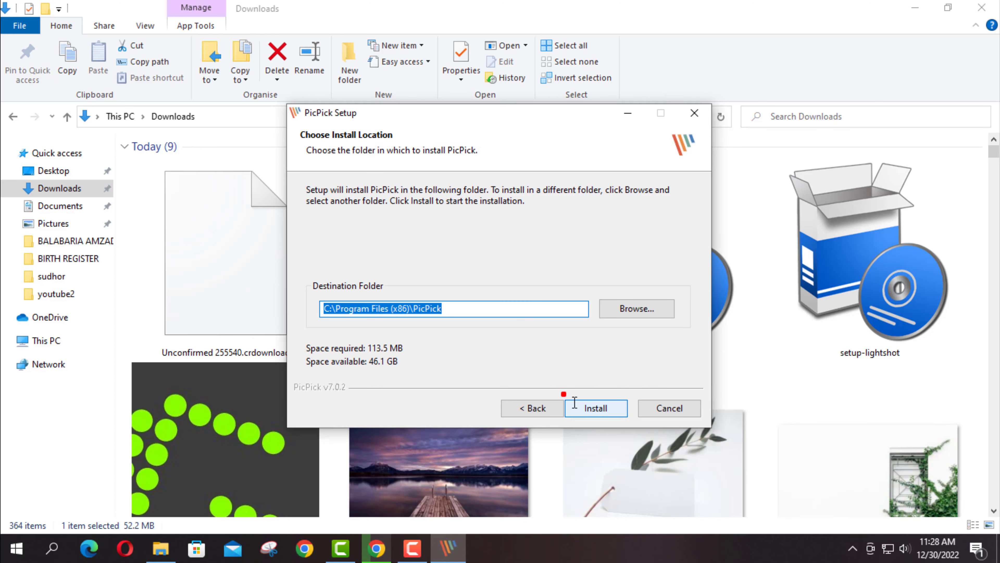
click(617, 410)
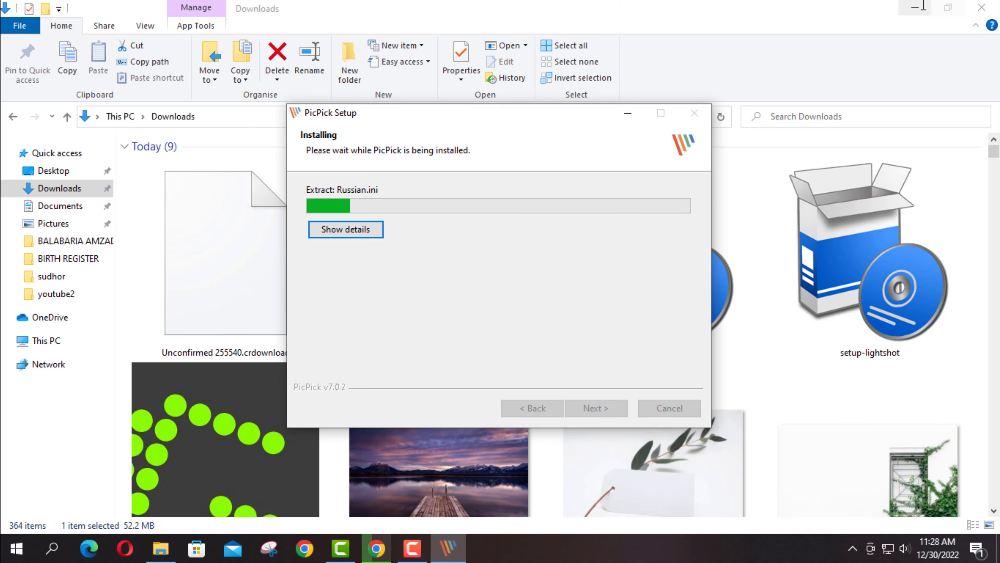
click(980, 7)
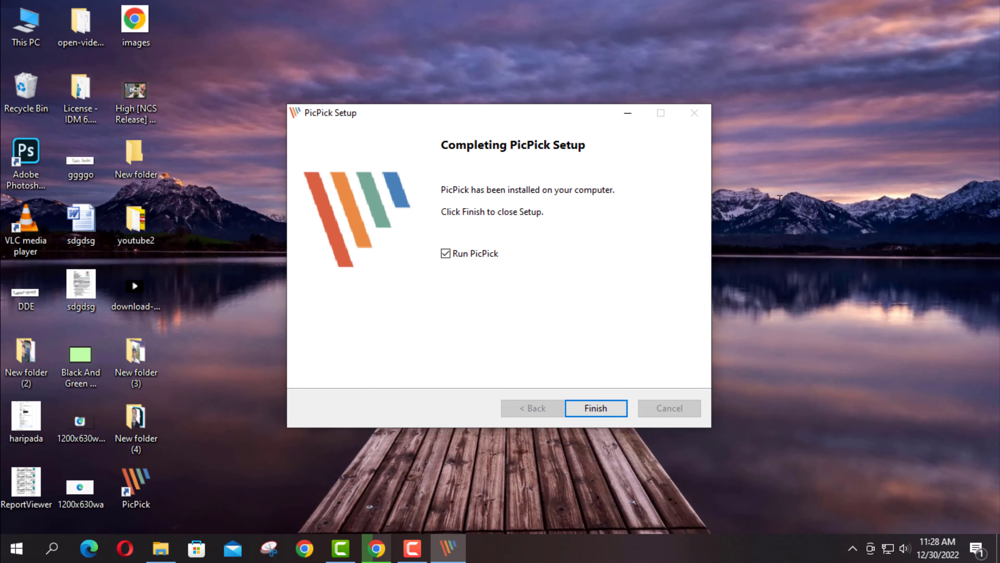
click(595, 408)
- Capture a screen region of about 516 x 493 pixels around the wooden pier on the desktop with PicPick's Region mode
mouse_move(910, 316)
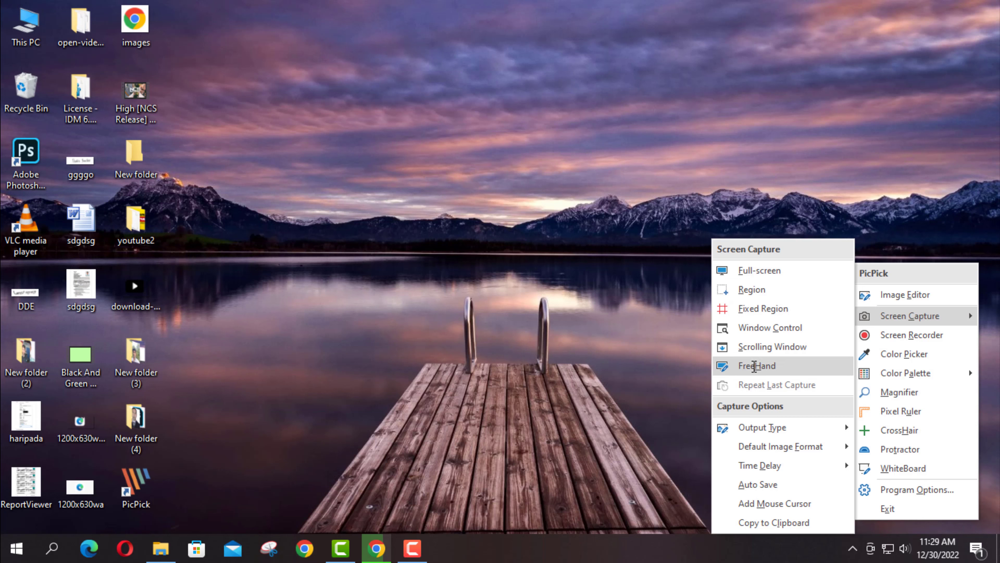
click(757, 310)
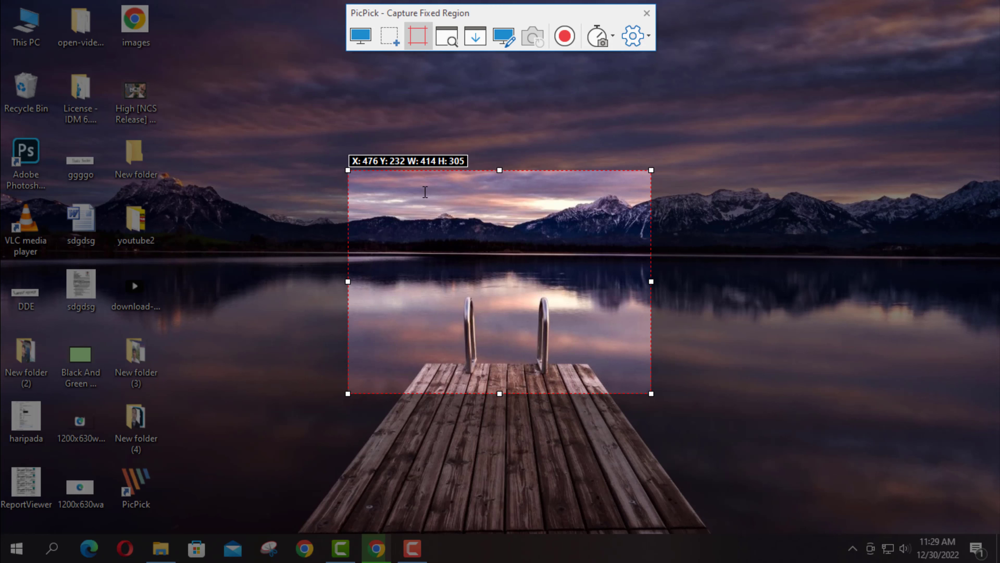
key(Down)
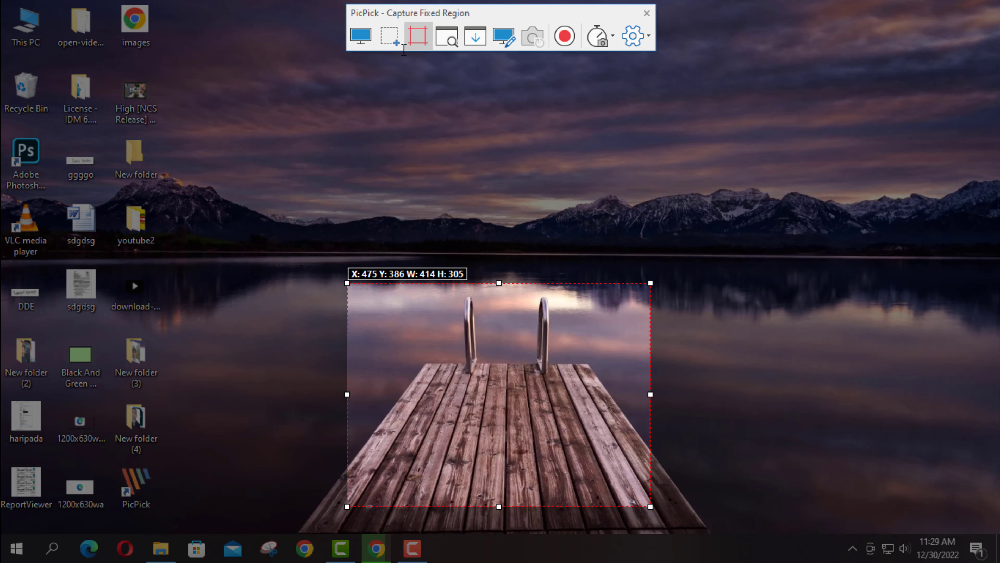
click(389, 36)
drag(334, 174, 713, 536)
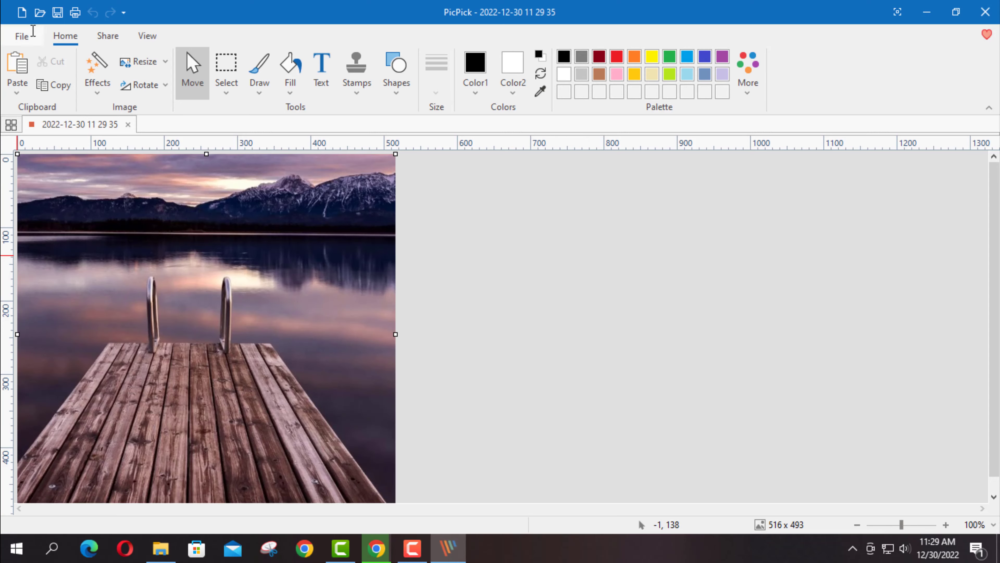
- Save the captured image on the Desktop as a PNG file named 5214
click(21, 36)
click(67, 213)
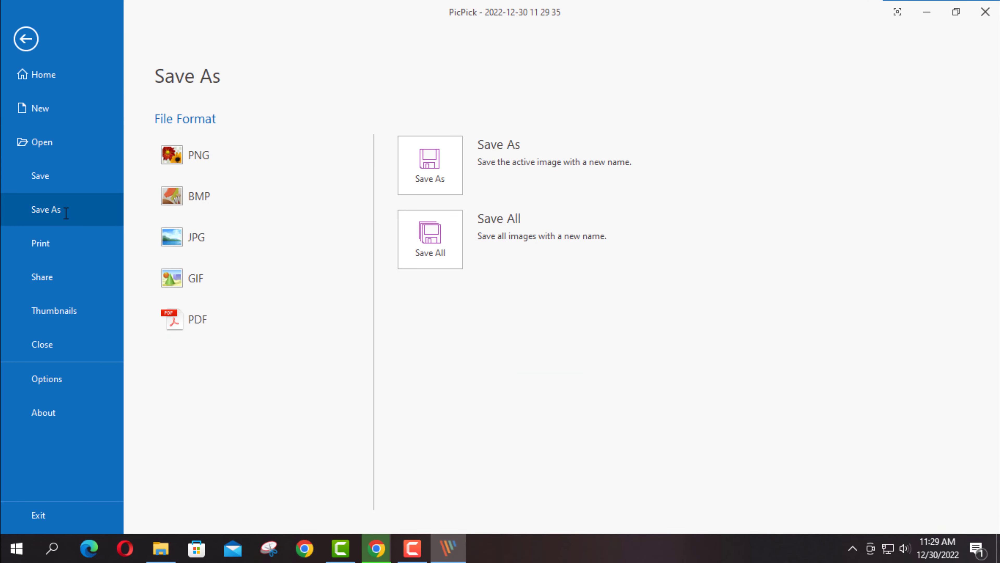
click(447, 164)
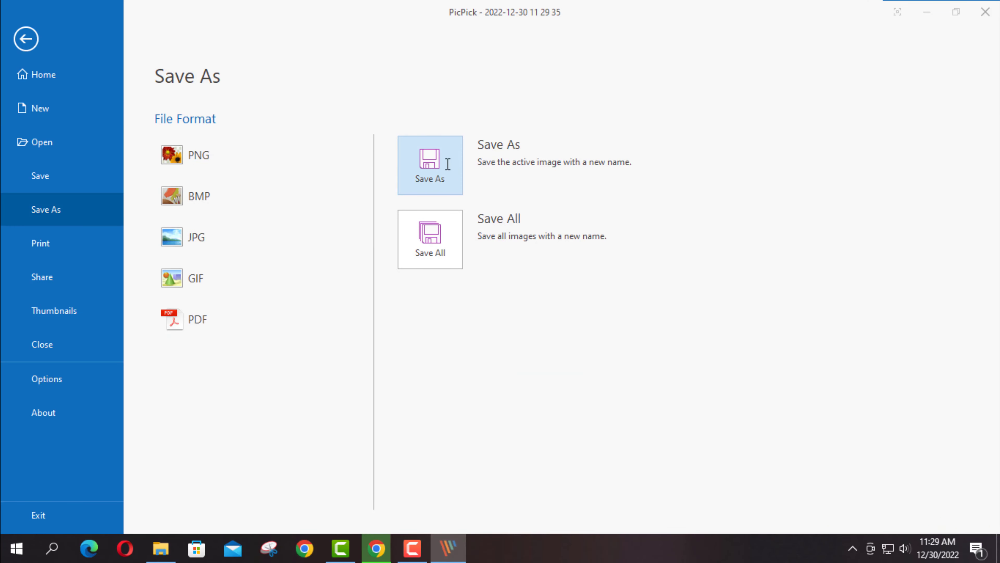
click(76, 114)
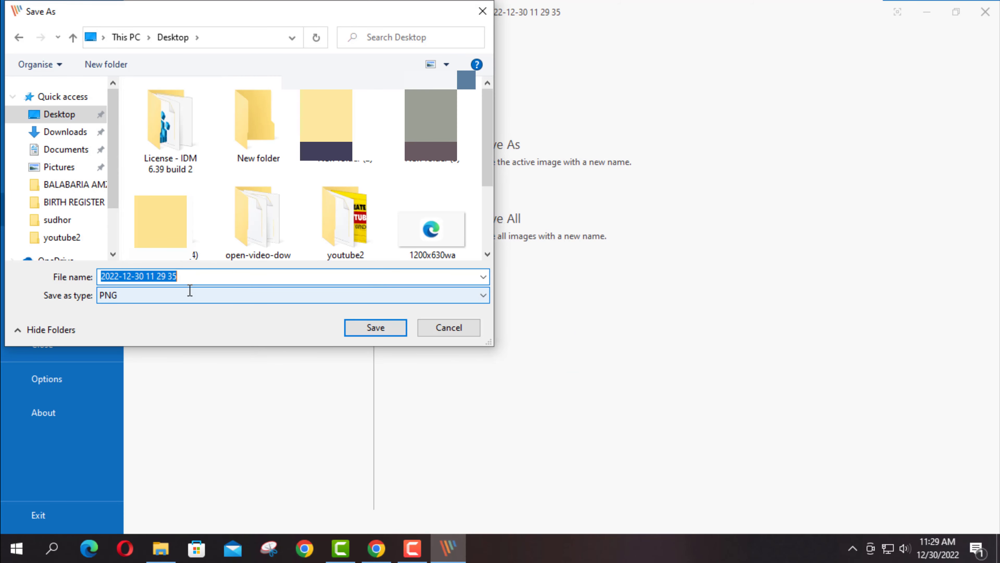
text(5214)
key(Return)
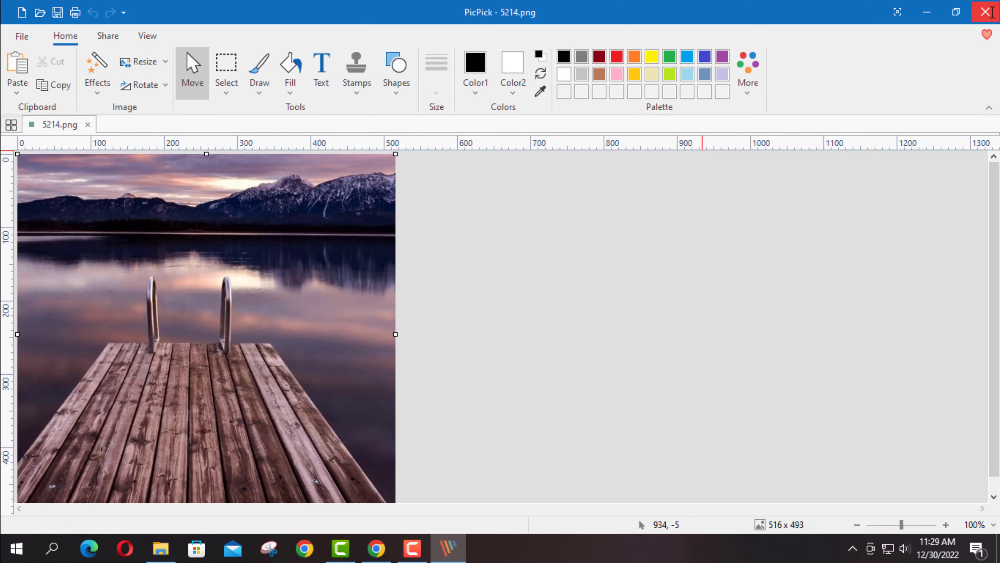
- Close the PicPick editor, then view the saved 5214 image from the desktop and close it
click(986, 14)
click(986, 13)
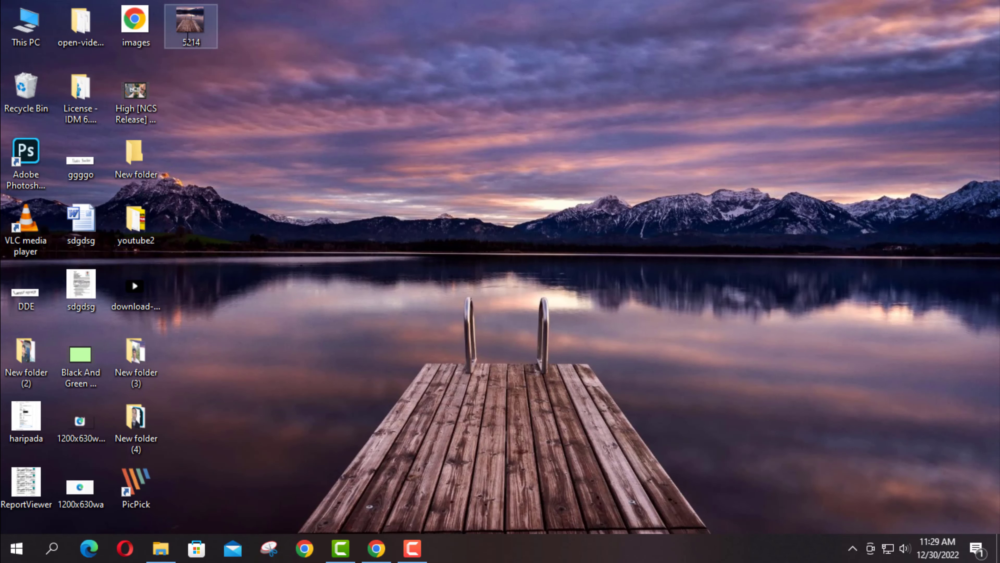
double_click(191, 19)
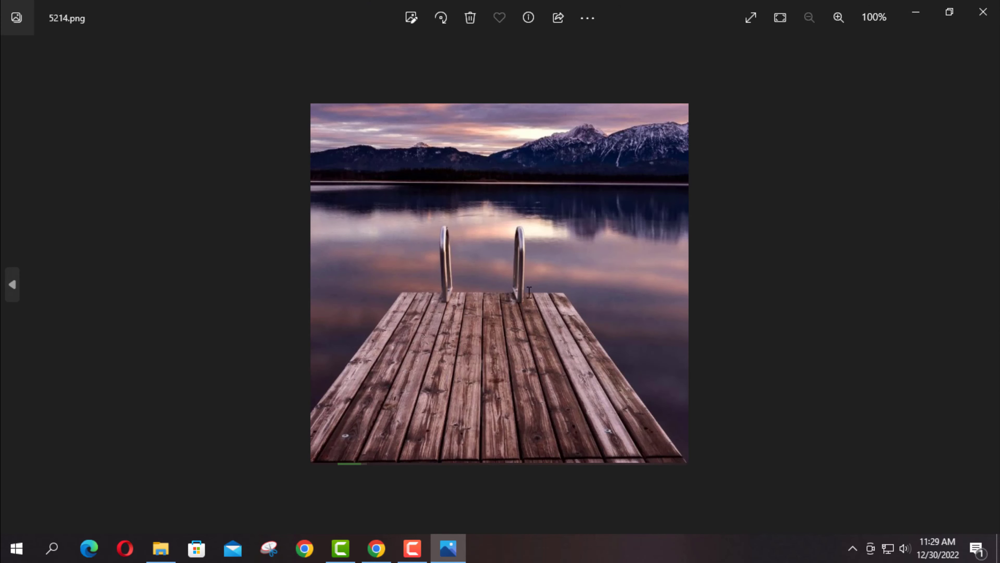
drag(262, 78, 783, 495)
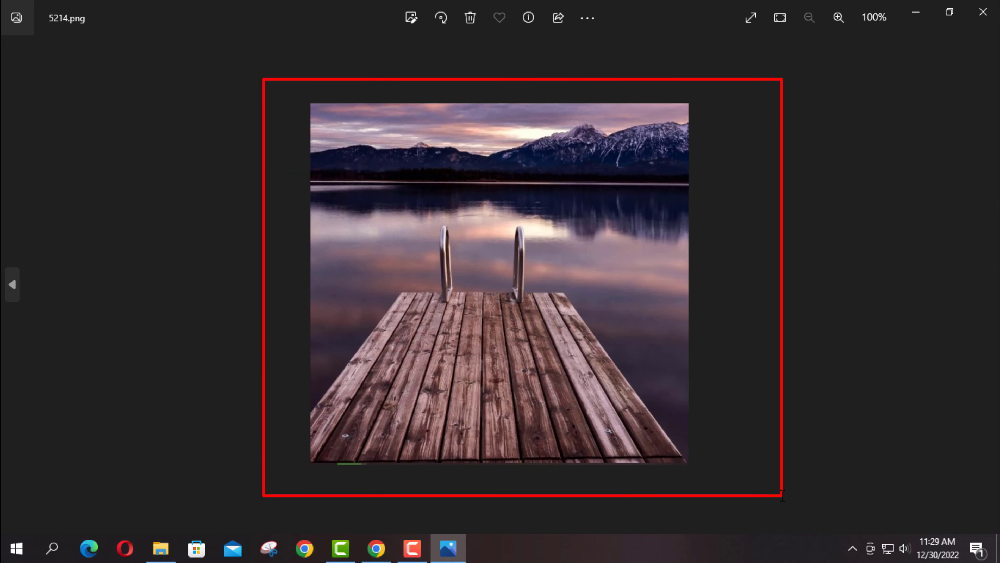
click(983, 12)
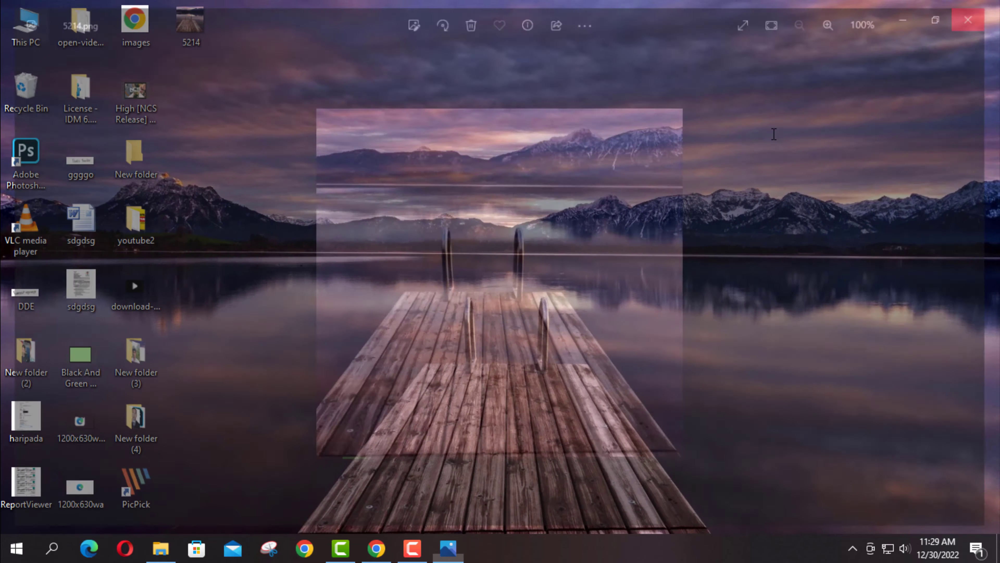
- Launch PicPick from the desktop, examine its Screen Capture tasks, and return to the desktop
double_click(143, 484)
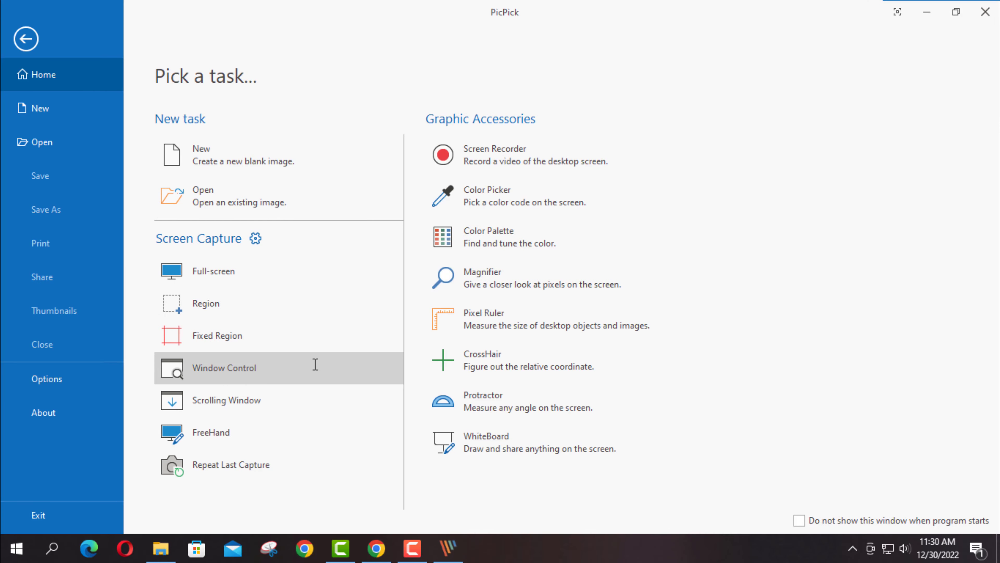
mouse_move(134, 248)
mouse_down()
mouse_move(293, 439)
mouse_move(378, 488)
mouse_up()
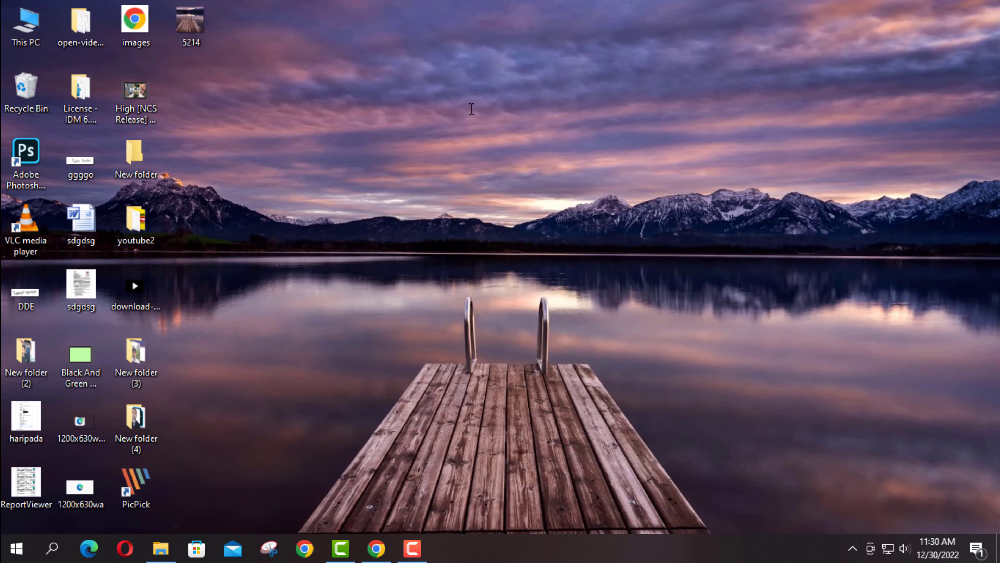
right_click(472, 109)
click(547, 152)
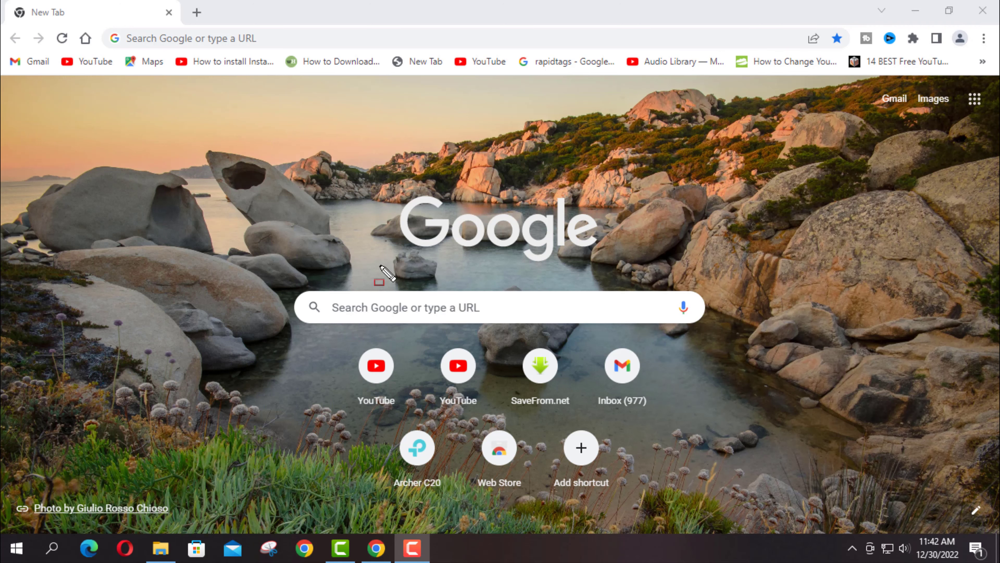
- Search Google for ShareX and open the official getsharex.com website
click(483, 307)
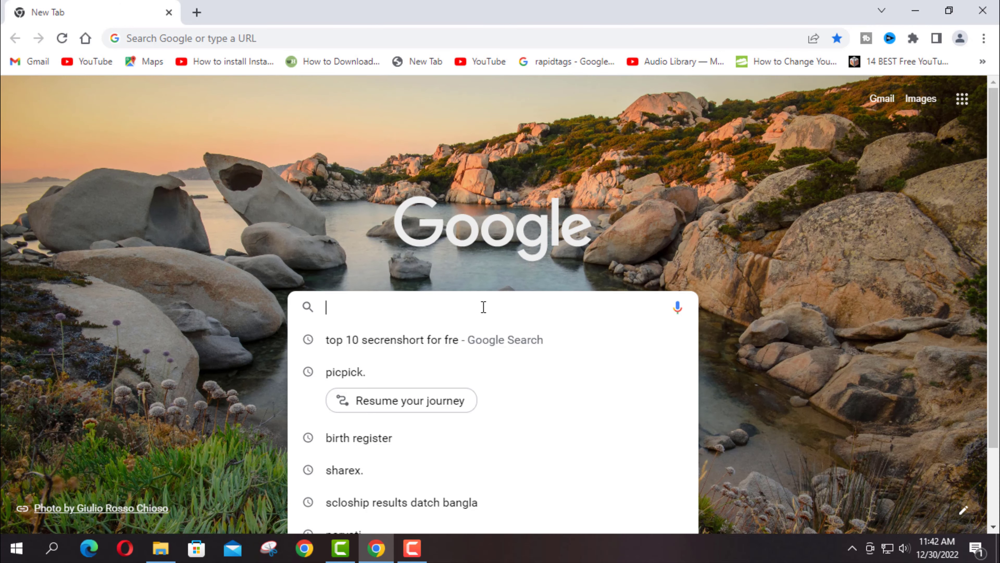
text(share)
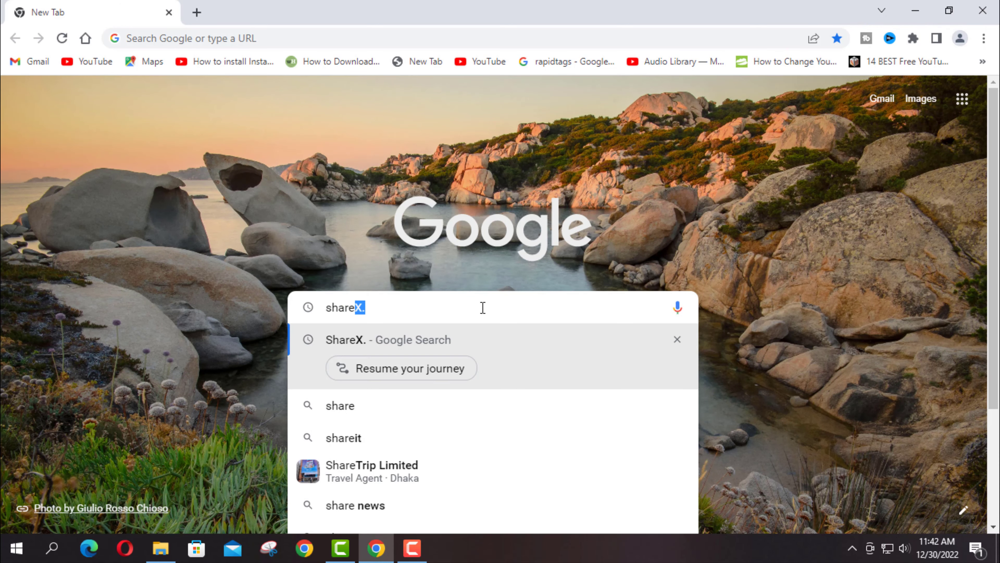
text(x)
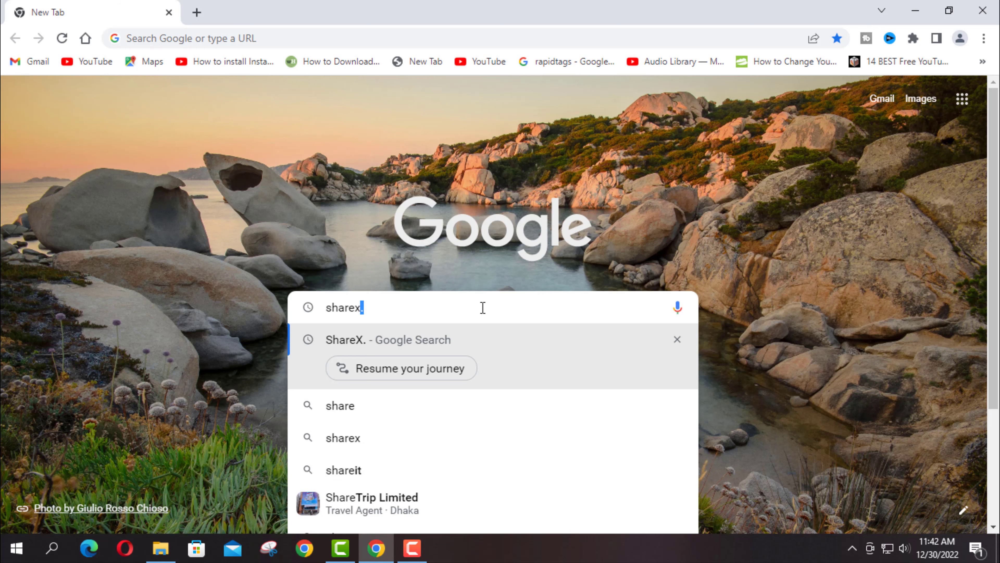
key(Return)
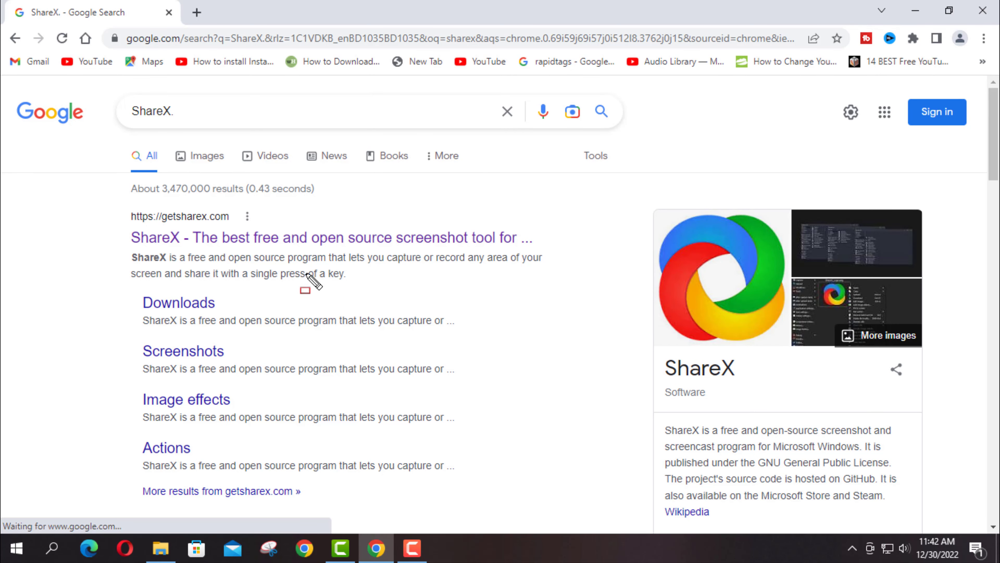
drag(103, 202, 597, 294)
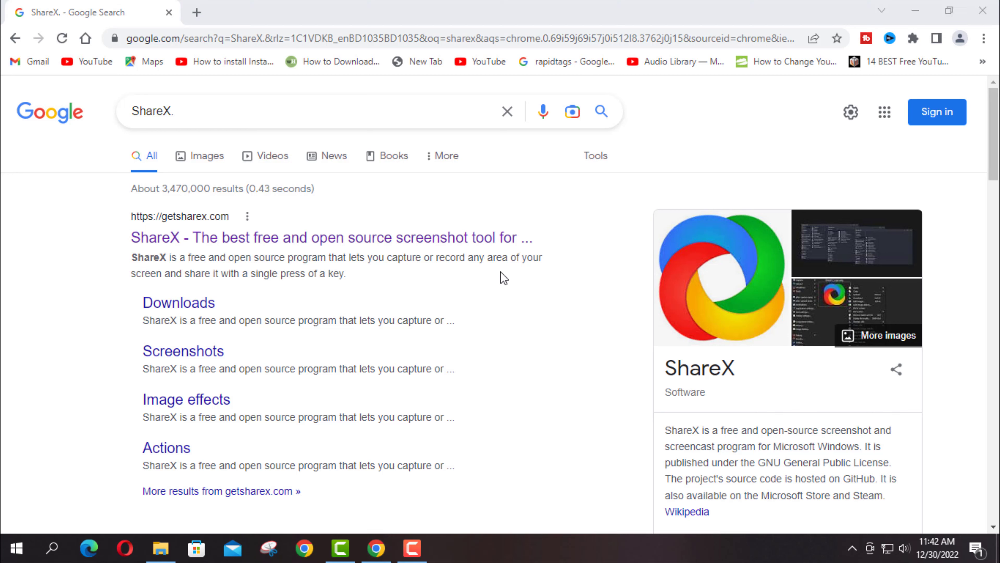
click(254, 236)
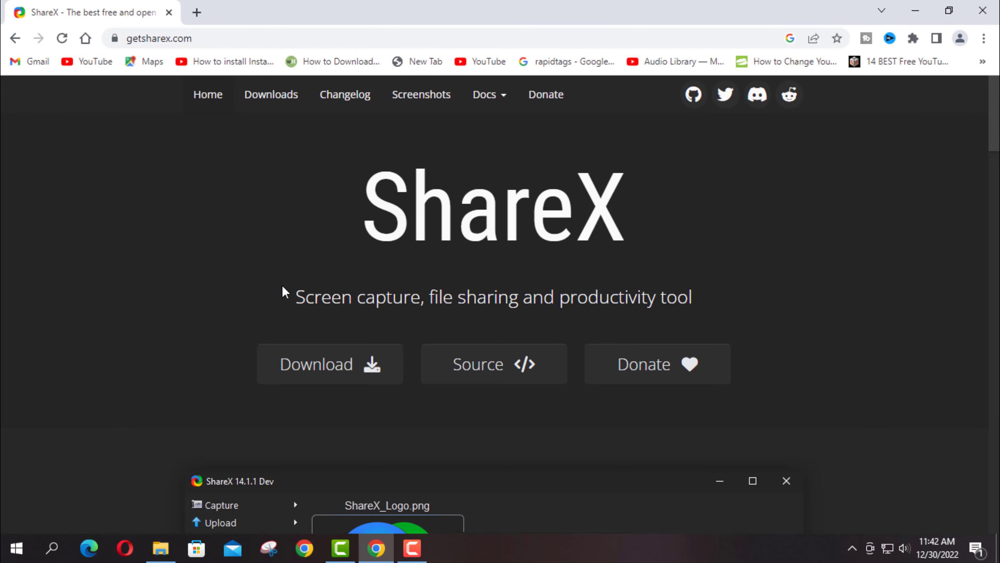
- Download the Setup edition of ShareX from its website
mouse_move(248, 328)
mouse_down()
mouse_move(376, 398)
mouse_move(401, 398)
mouse_up()
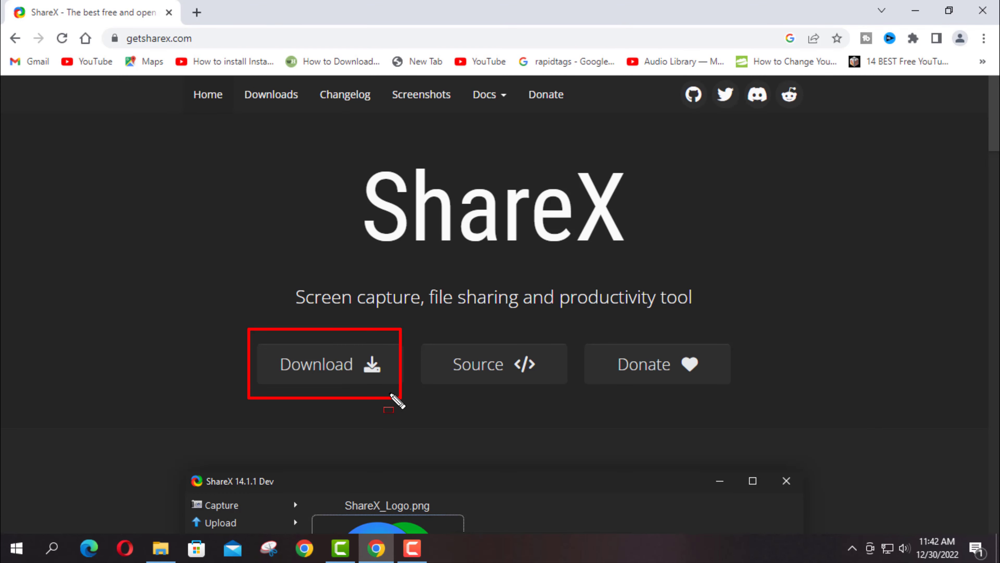
click(342, 366)
drag(226, 294, 301, 310)
click(270, 284)
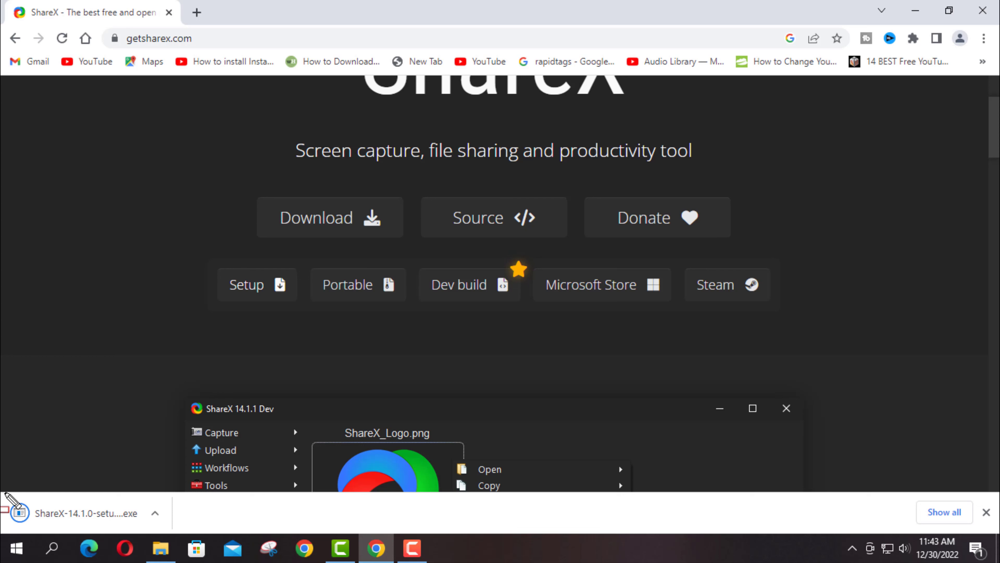
mouse_move(5, 493)
mouse_down()
mouse_move(127, 531)
mouse_move(173, 530)
mouse_up()
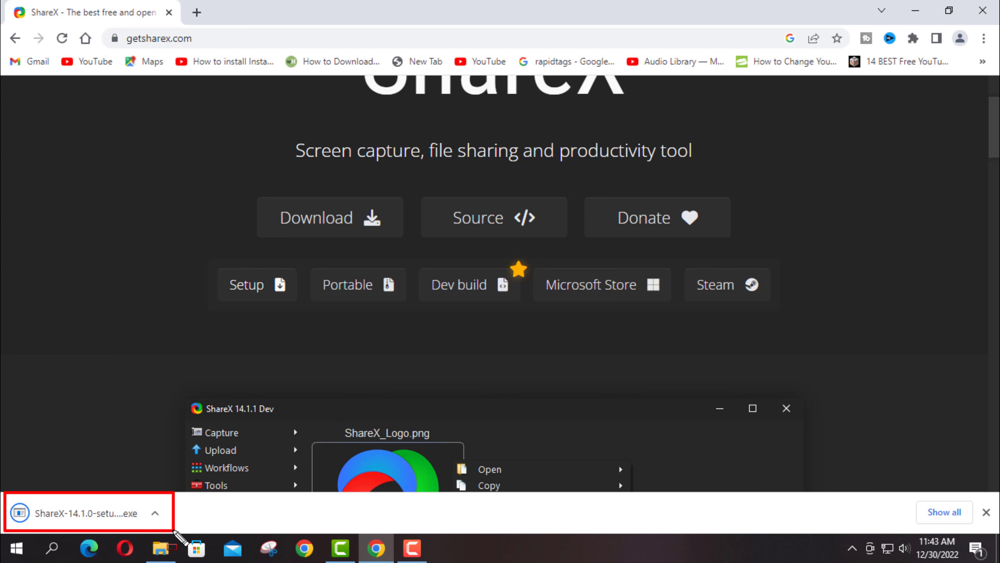
key(Escape)
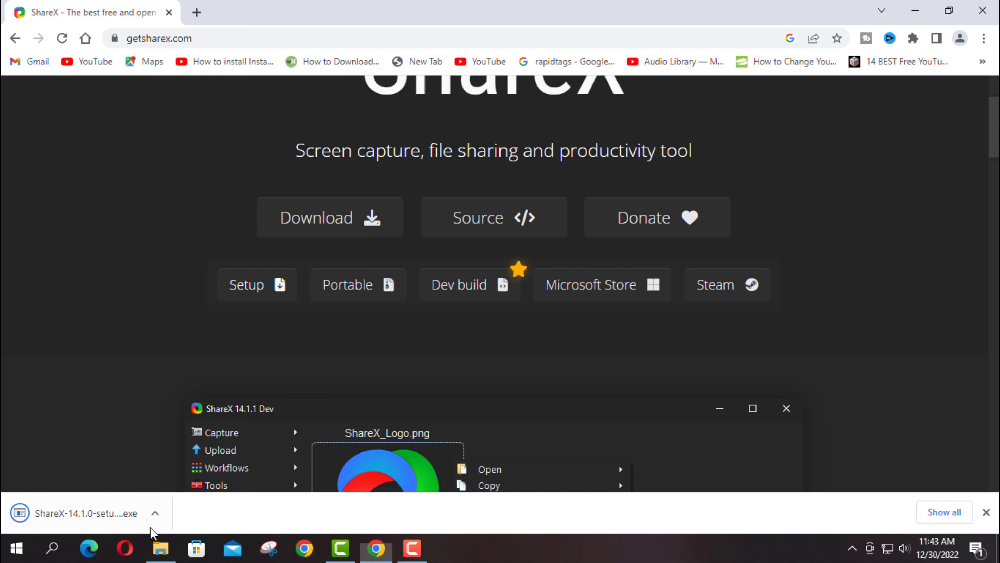
- Show the downloaded ShareX-14.1.0-setup installer in its containing folder
right_click(114, 522)
click(152, 485)
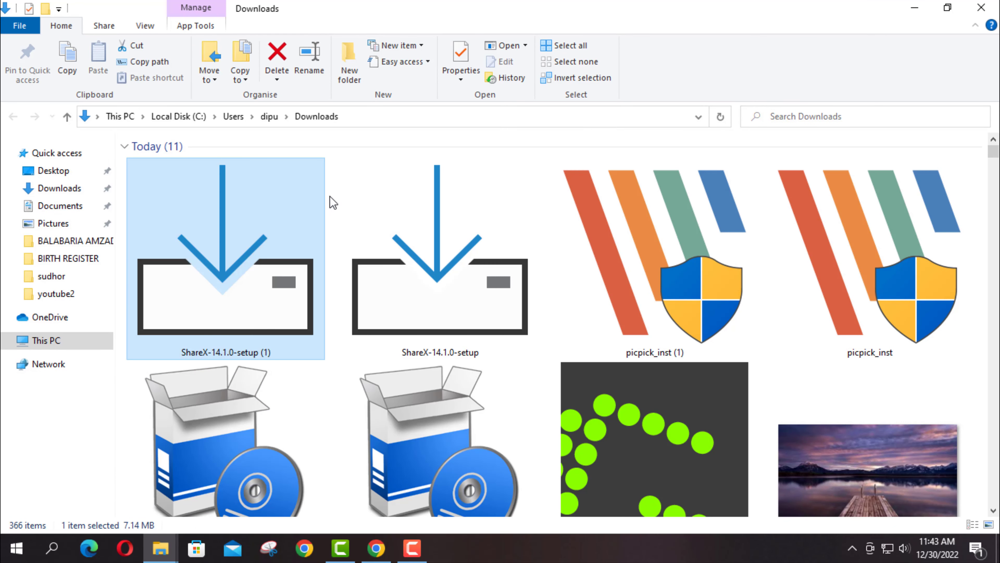
drag(127, 156, 325, 350)
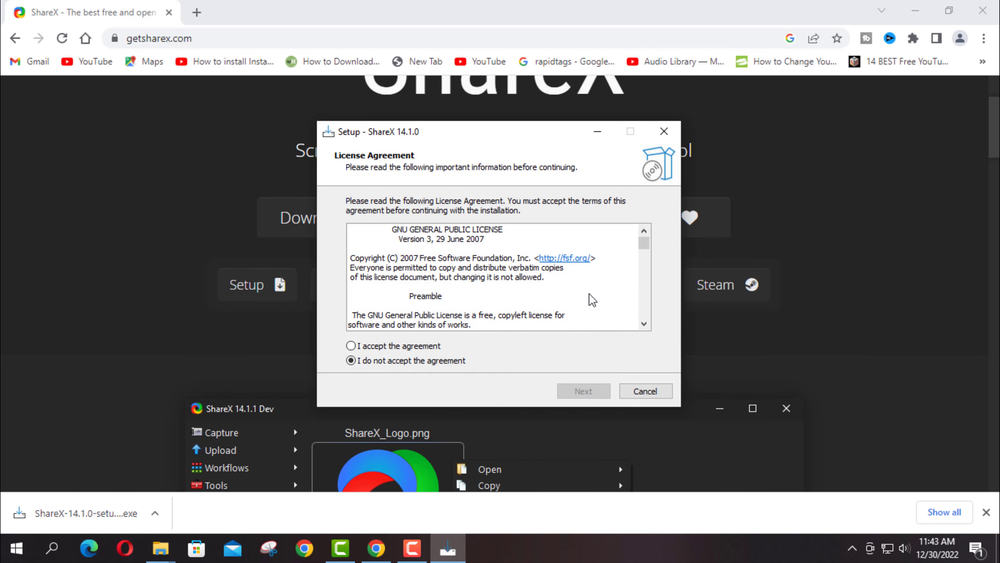
- Minimize the browser, accept the license agreement and install ShareX in C:\Program Files\ShareX with the default additional tasks, launching it on completion
click(915, 11)
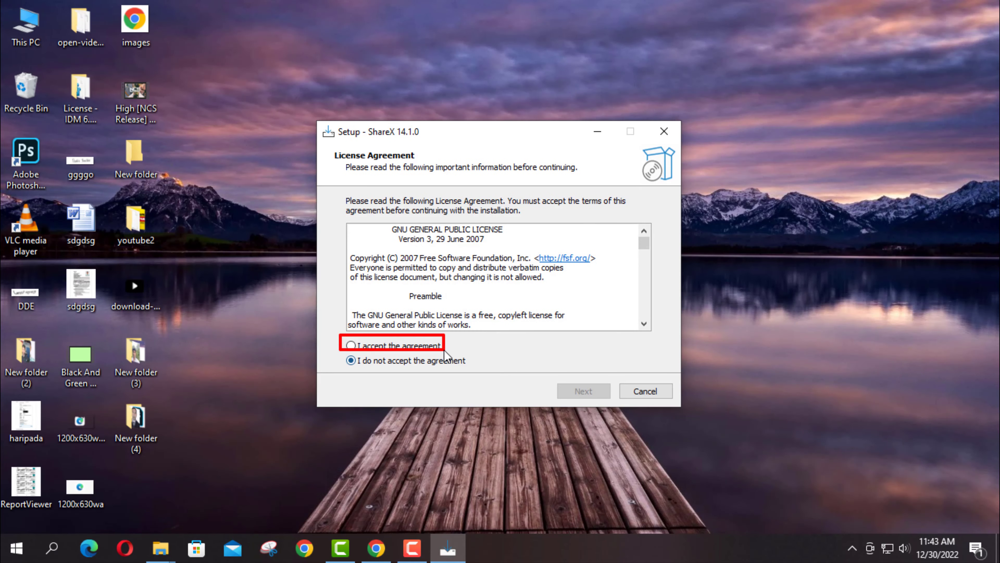
click(402, 346)
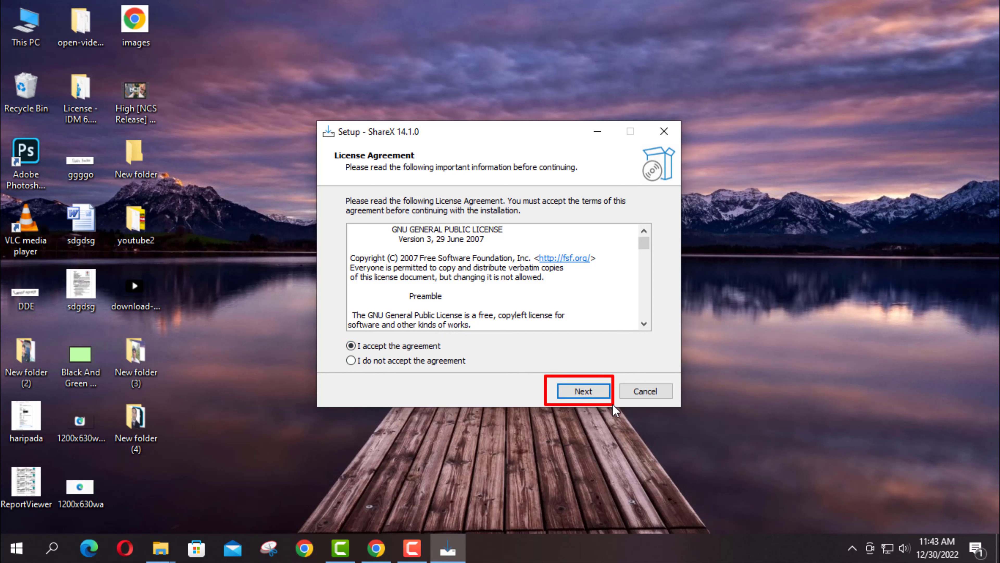
click(598, 392)
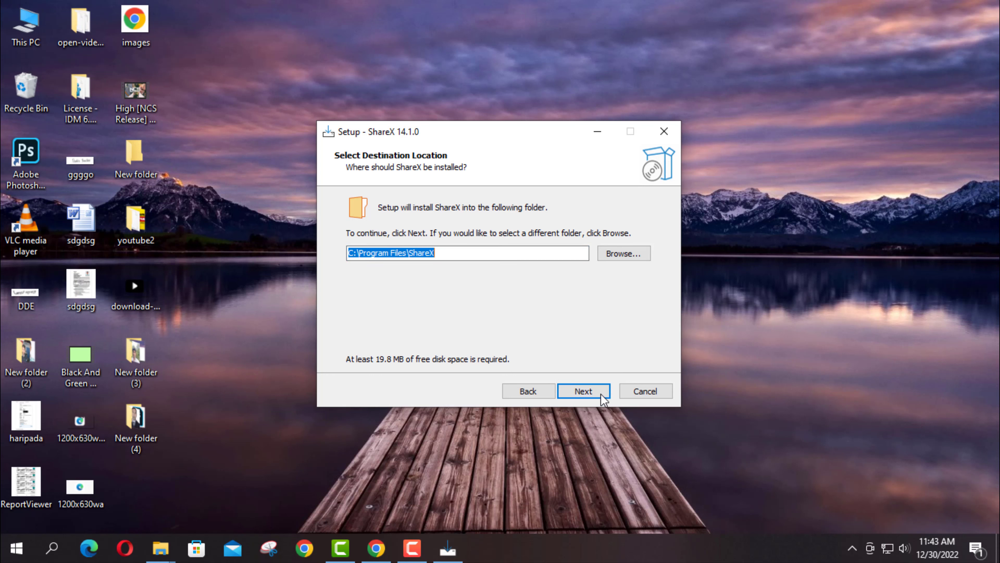
click(590, 389)
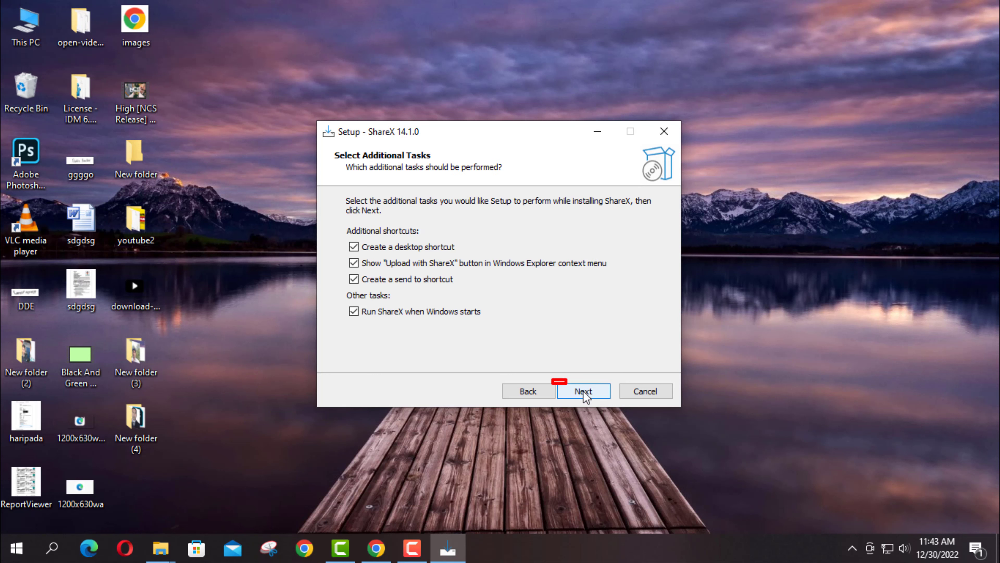
click(600, 394)
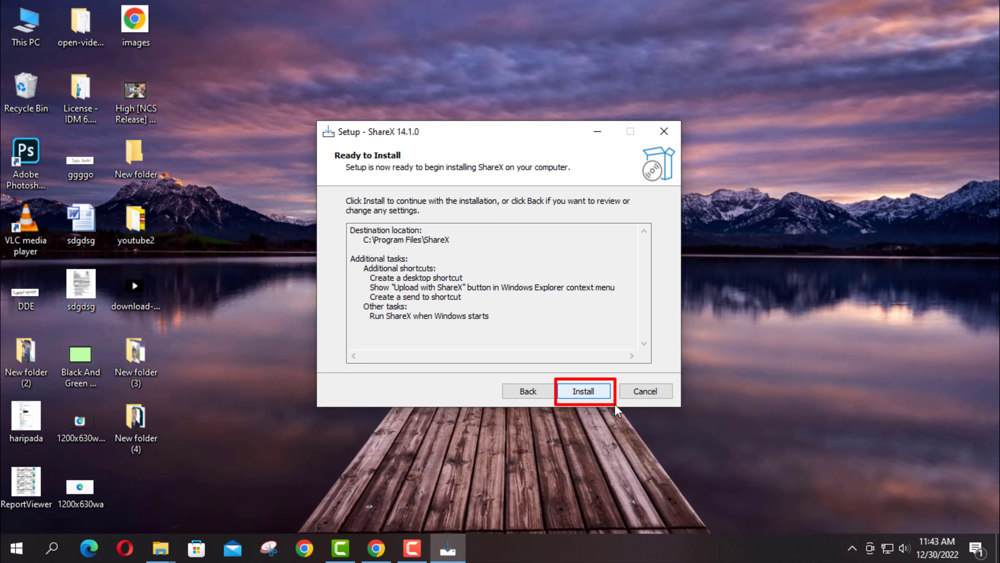
click(589, 390)
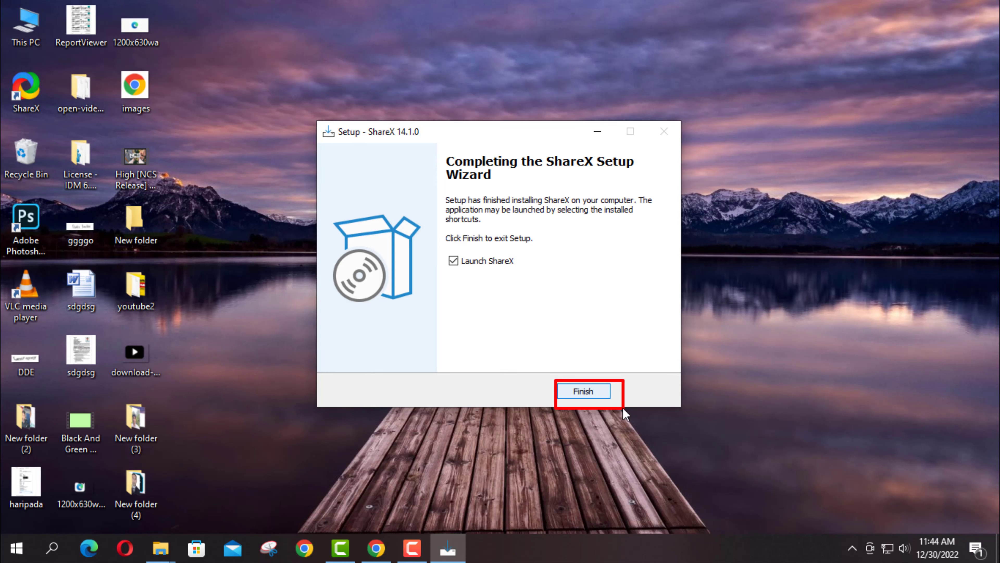
click(596, 391)
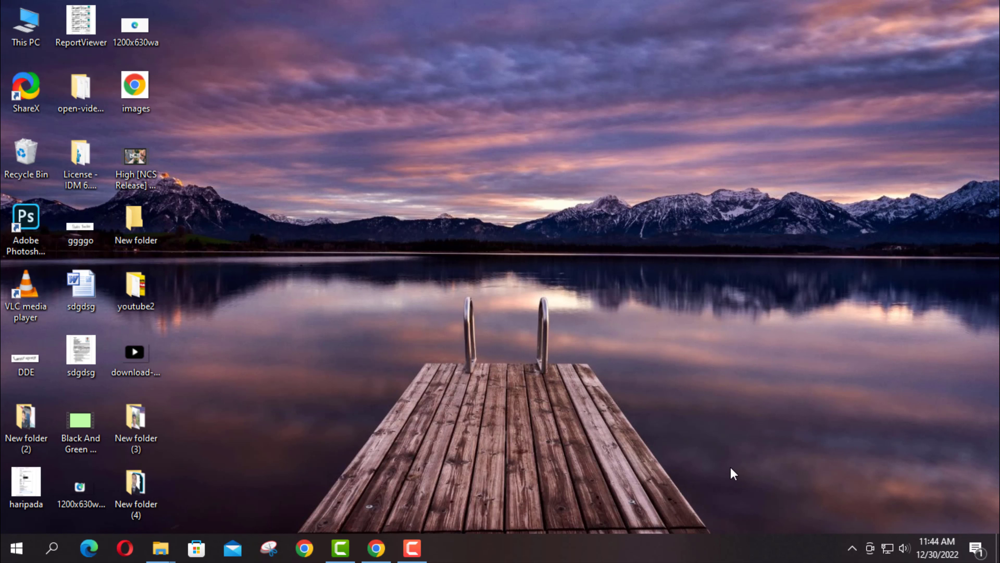
- Examine the shortcut keys assigned to ShareX's capture and recording workflows, and close the ShareX window
click(853, 547)
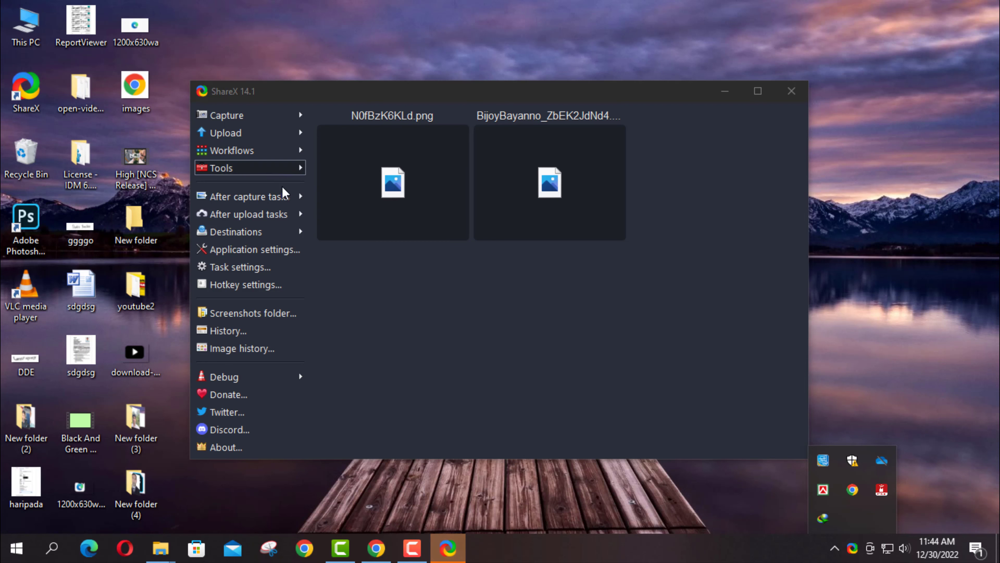
click(233, 150)
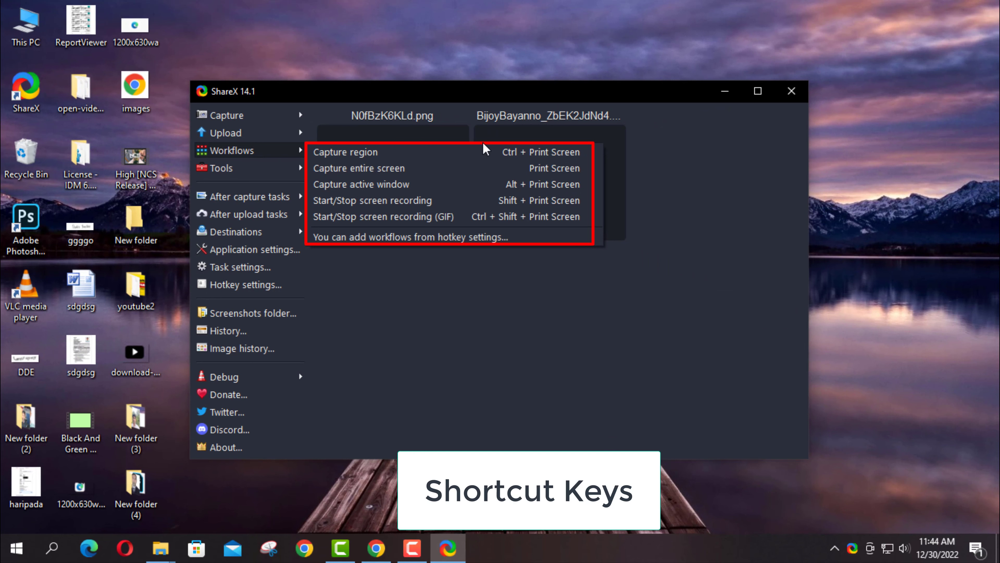
drag(484, 144, 591, 234)
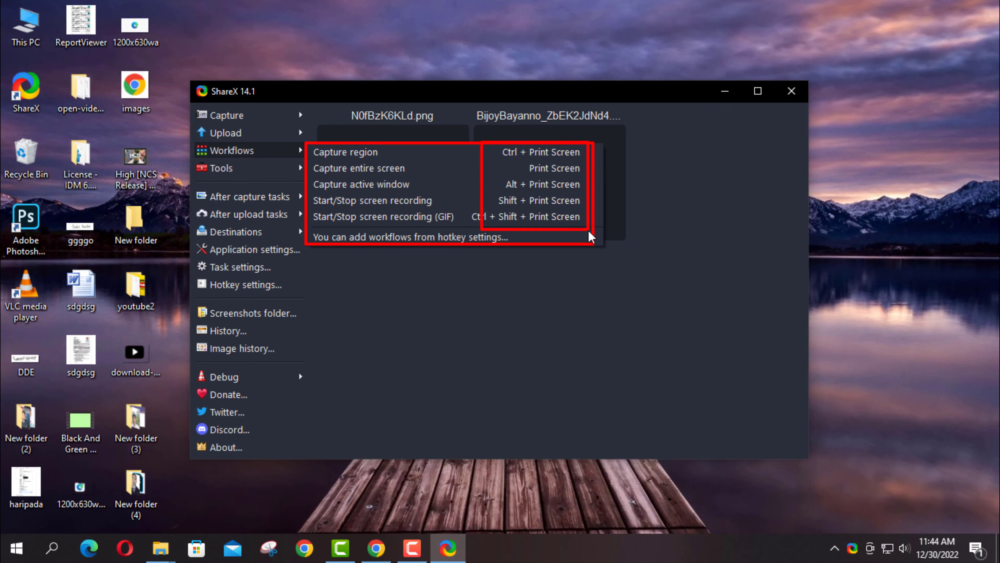
key(Escape)
click(791, 91)
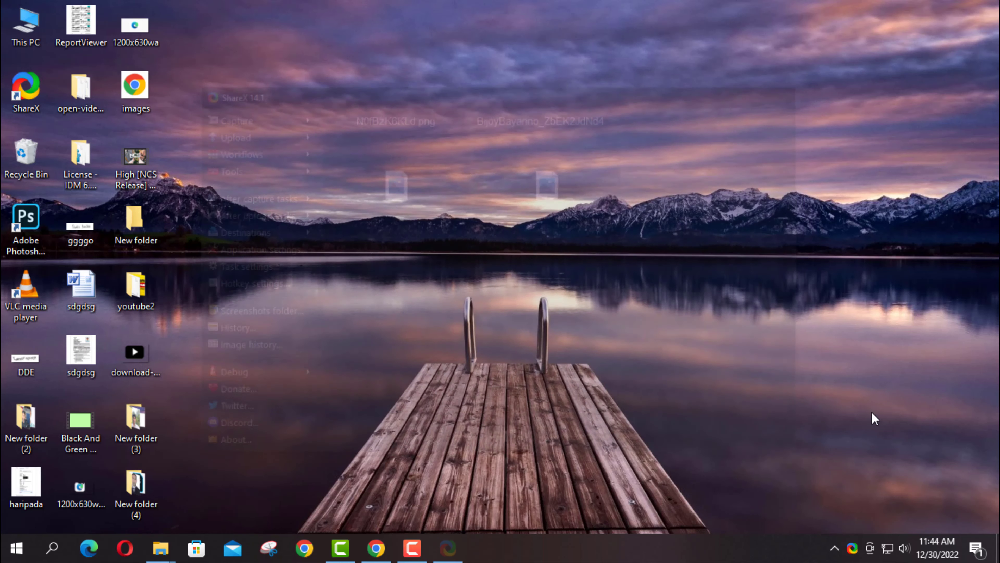
- Reopen ShareX, capture a rectangular region around the wooden pier on the desktop with Region capture, and close the ShareX window
click(852, 547)
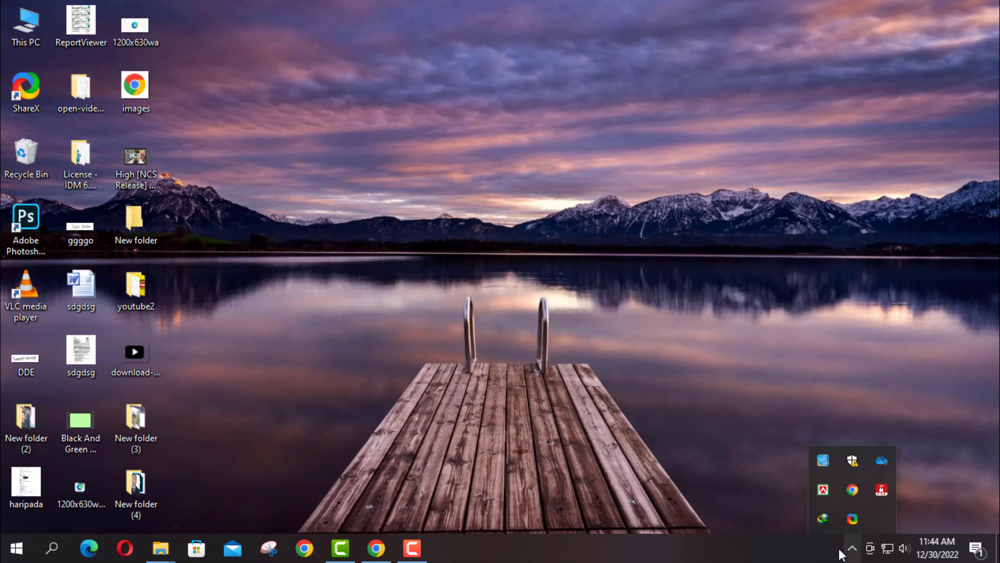
double_click(852, 519)
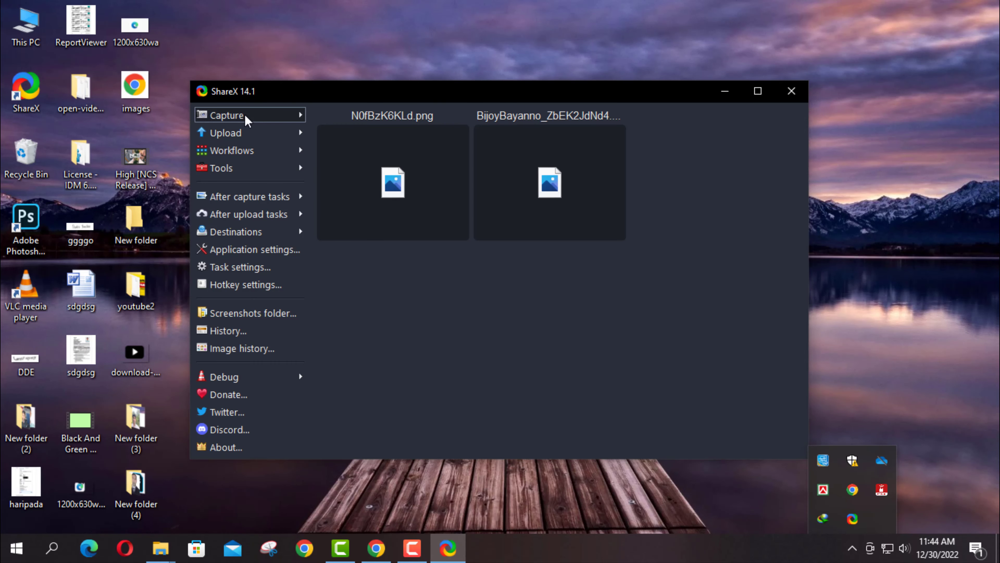
mouse_move(246, 118)
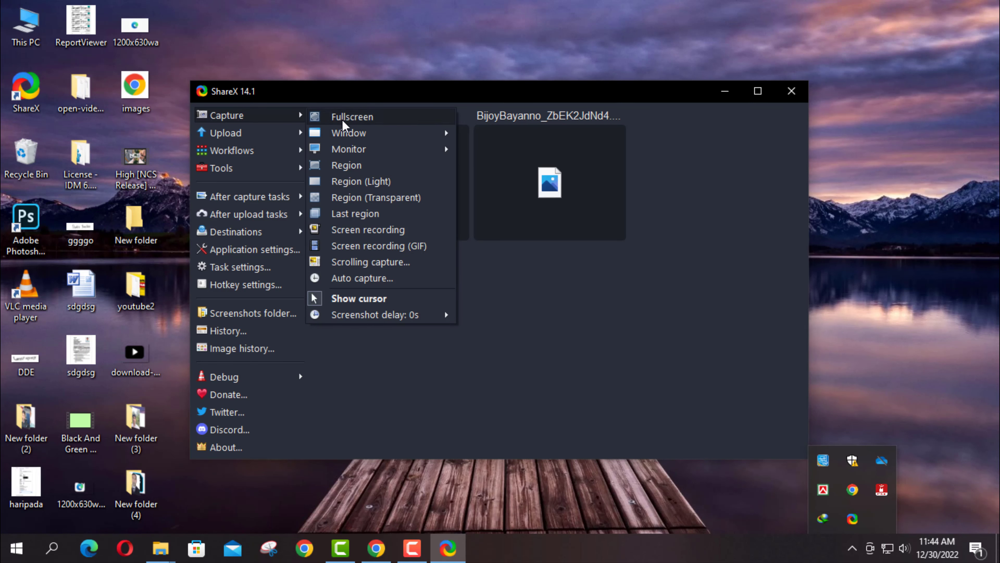
mouse_move(347, 135)
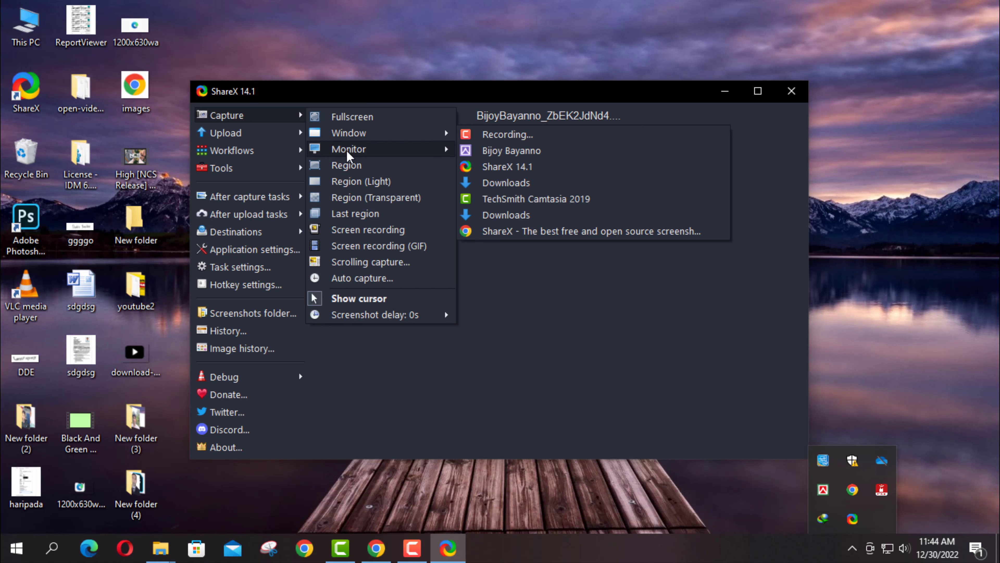
click(347, 164)
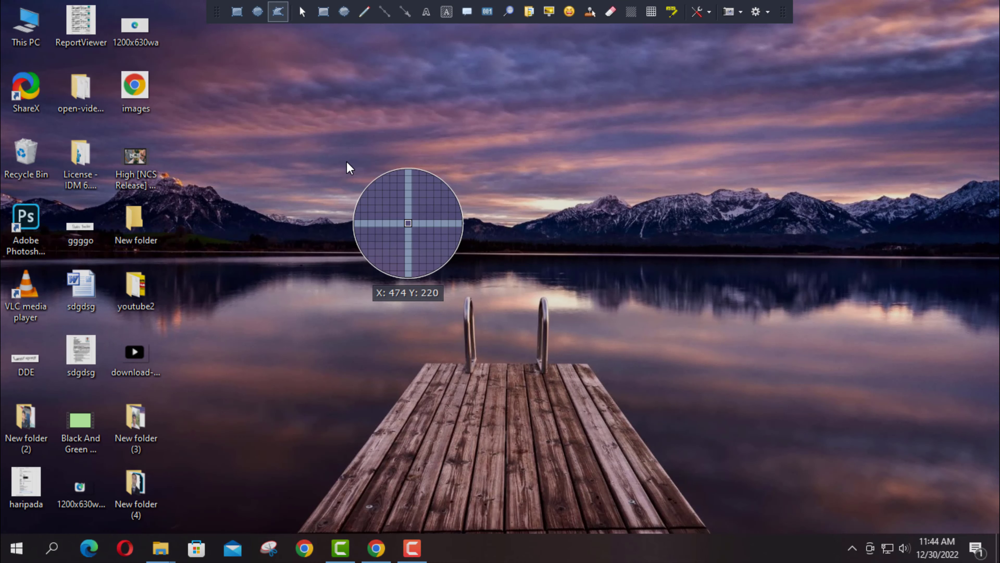
click(236, 11)
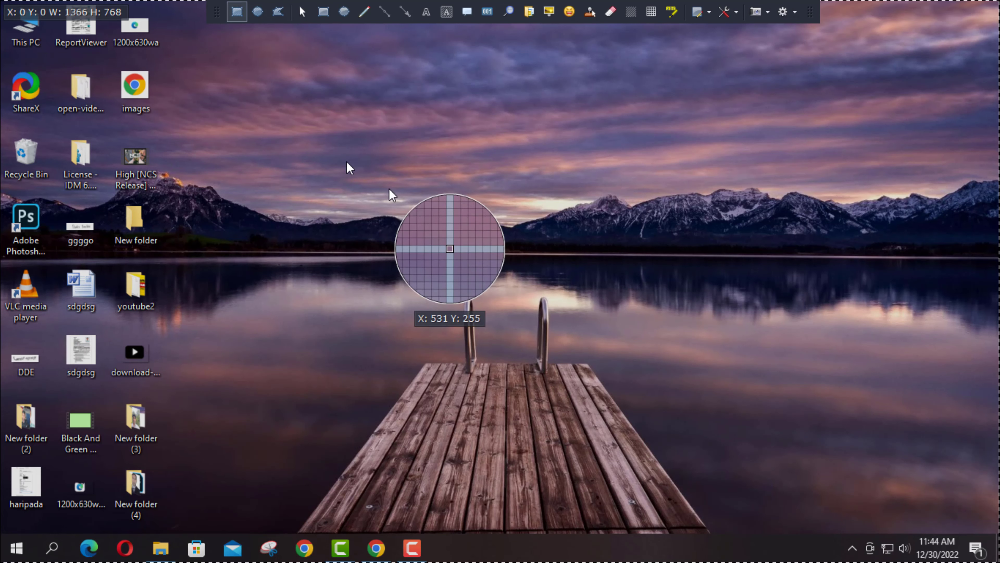
drag(314, 126, 675, 528)
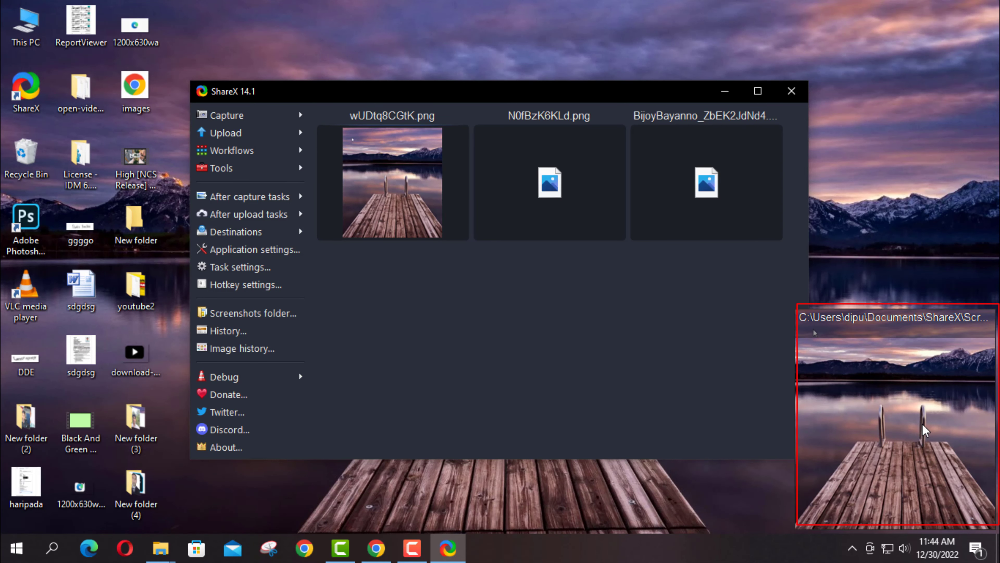
click(791, 90)
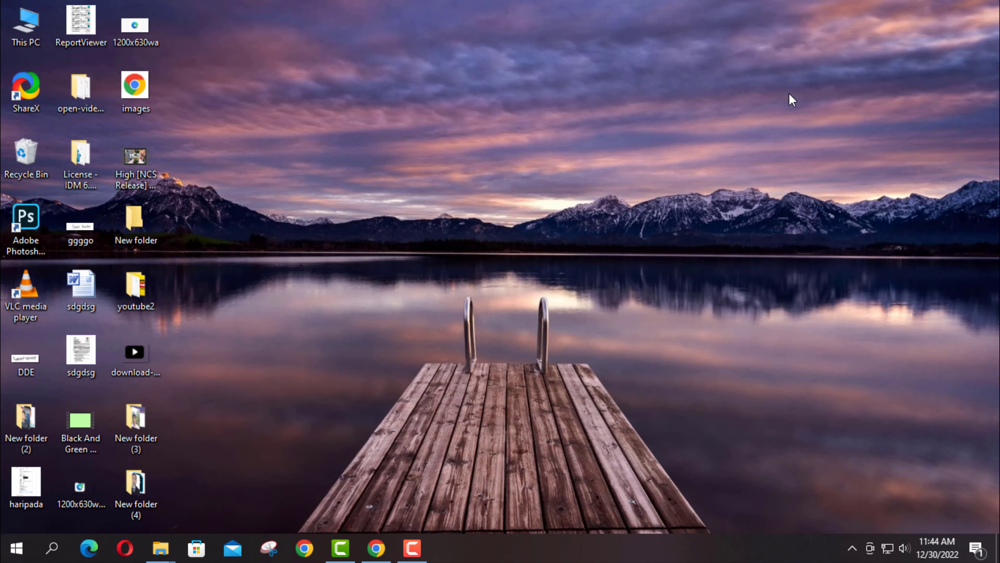
- Capture an elliptical region around the wooden pier on the desktop with ShareX's region capture
click(852, 548)
click(853, 519)
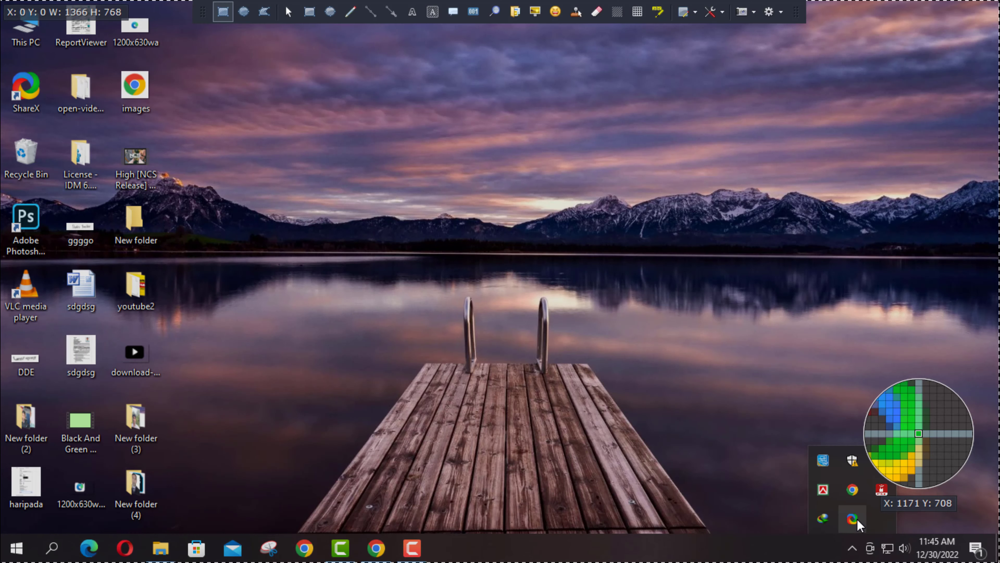
click(244, 12)
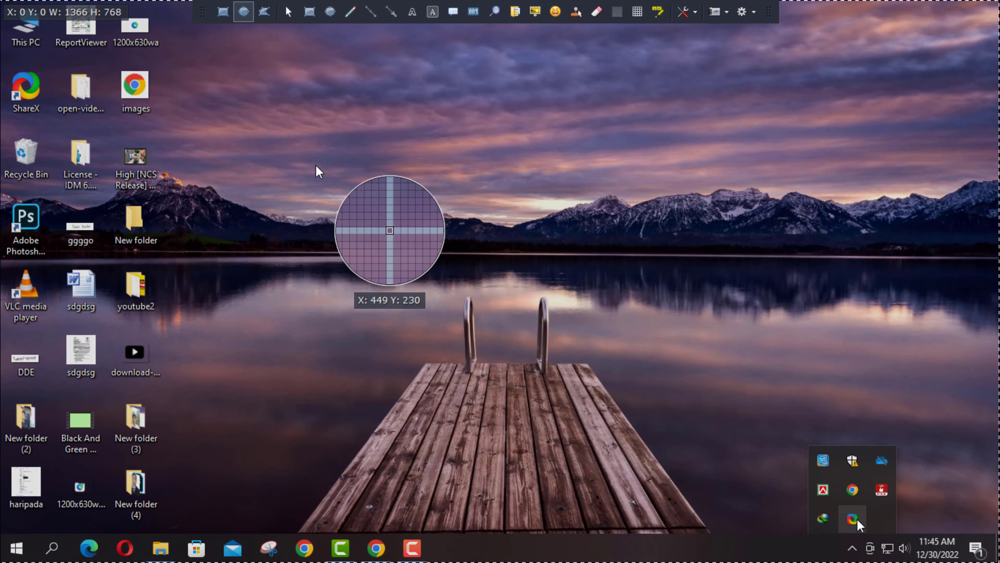
drag(308, 145, 671, 530)
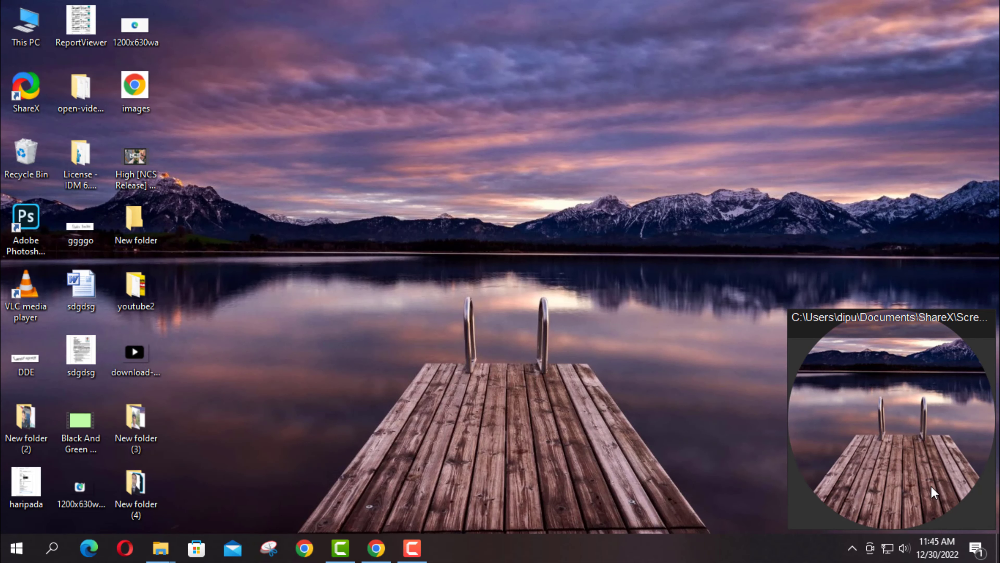
- Capture a freehand region of the desktop taking in the sky, the lake and part of the pier with ShareX's region capture
click(851, 551)
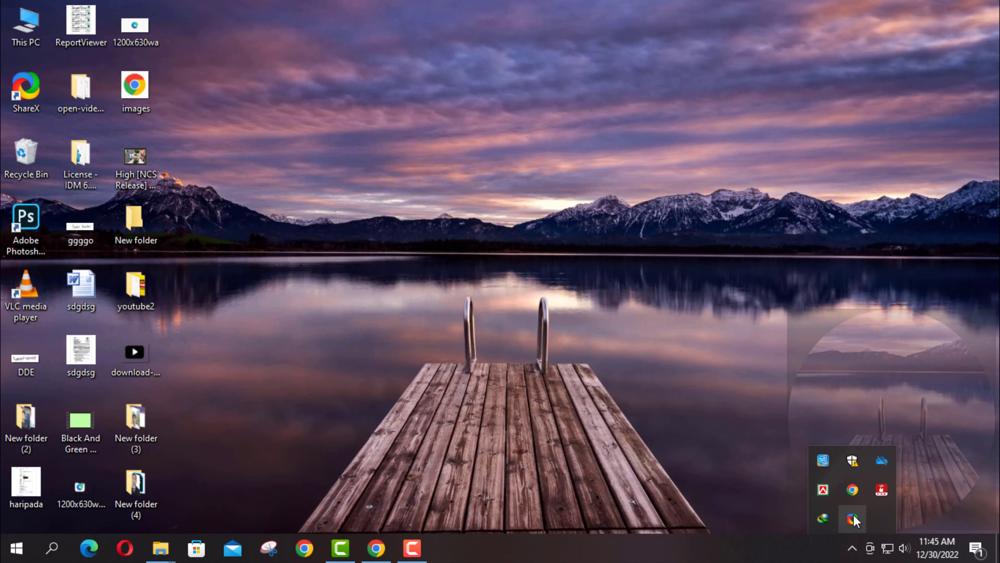
click(852, 519)
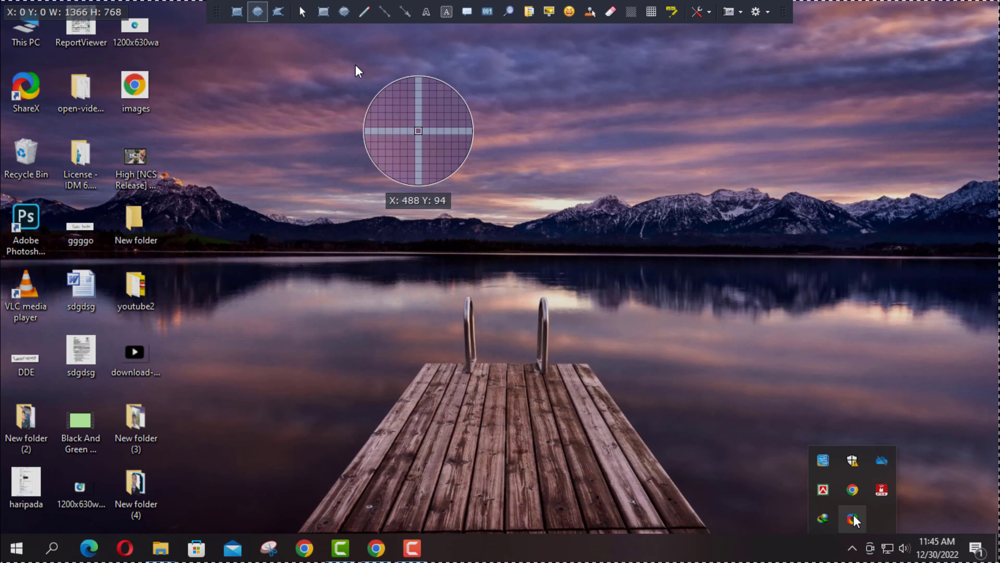
click(278, 11)
mouse_move(292, 129)
mouse_down()
mouse_move(607, 457)
mouse_move(713, 520)
mouse_move(804, 178)
mouse_move(801, 136)
mouse_up()
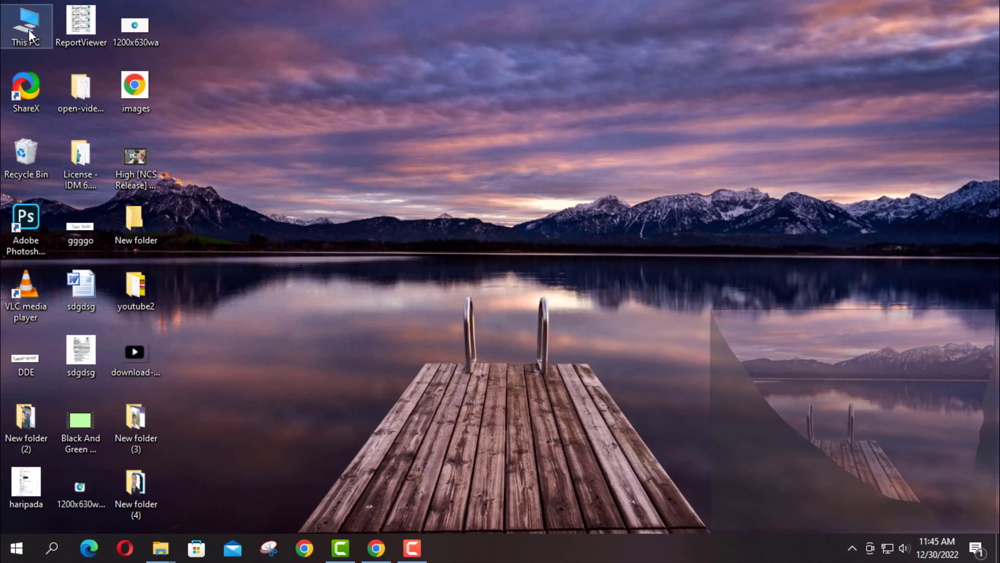
- Open the folder Documents\ShareX\Screenshots\2022-12 in File Explorer
double_click(28, 29)
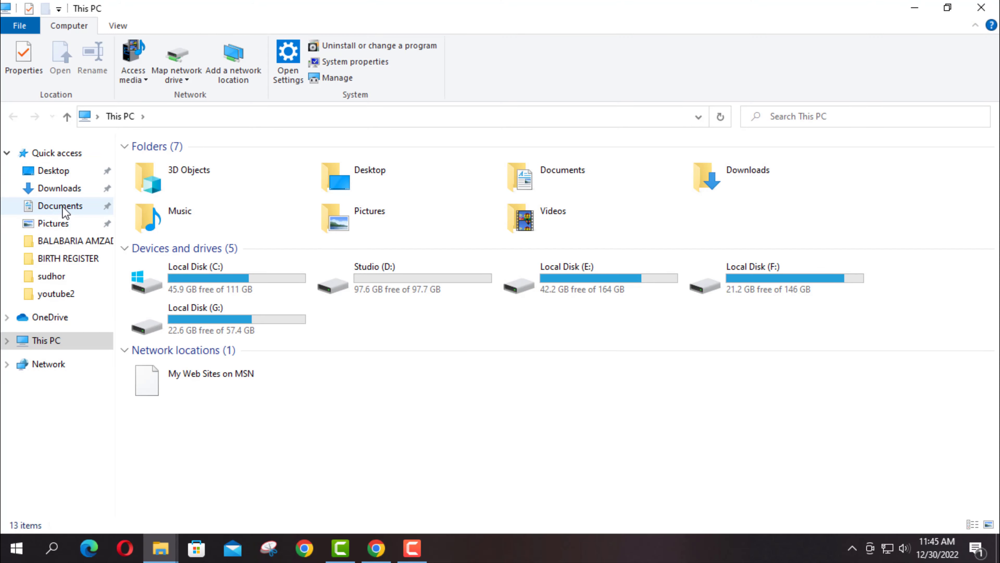
click(60, 206)
double_click(166, 197)
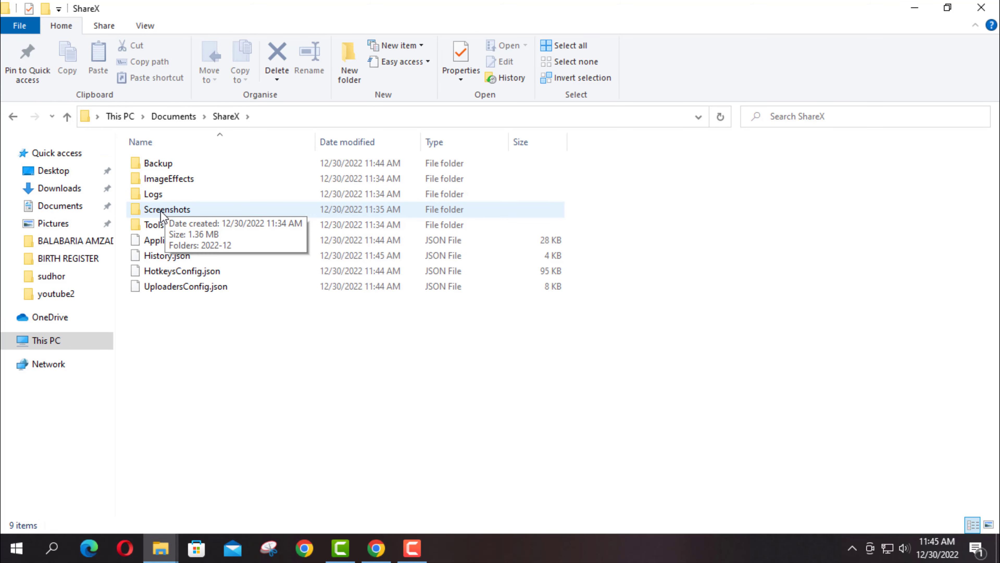
double_click(163, 210)
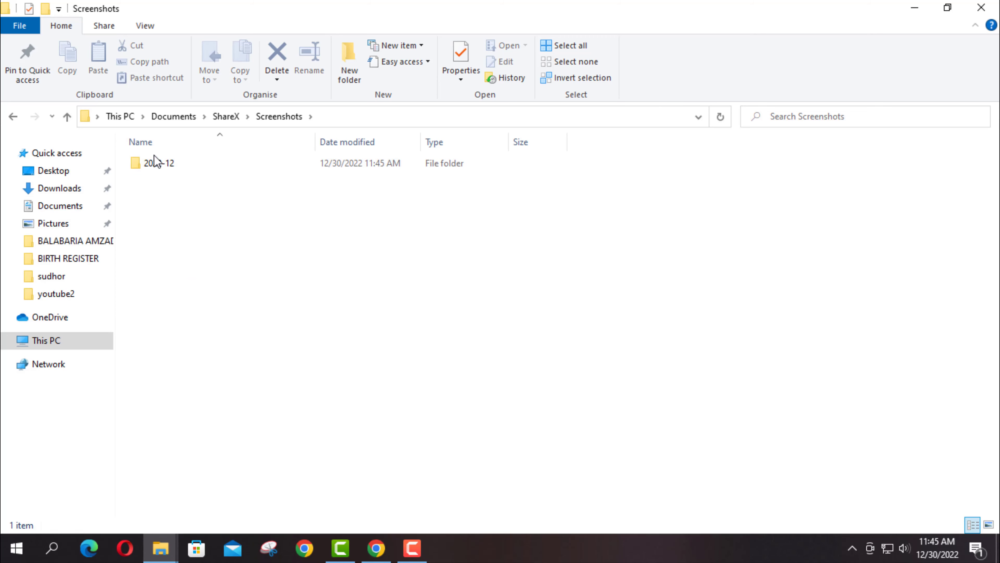
double_click(156, 163)
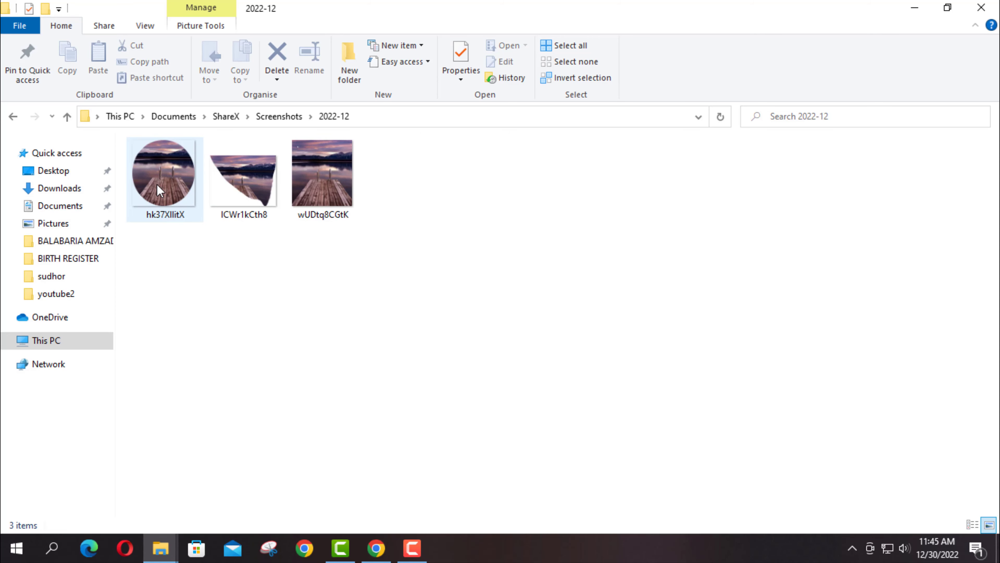
- View the elliptical, freehand and rectangular captures one after another in the photo viewer, and close the viewer and the folder window
click(159, 191)
double_click(160, 191)
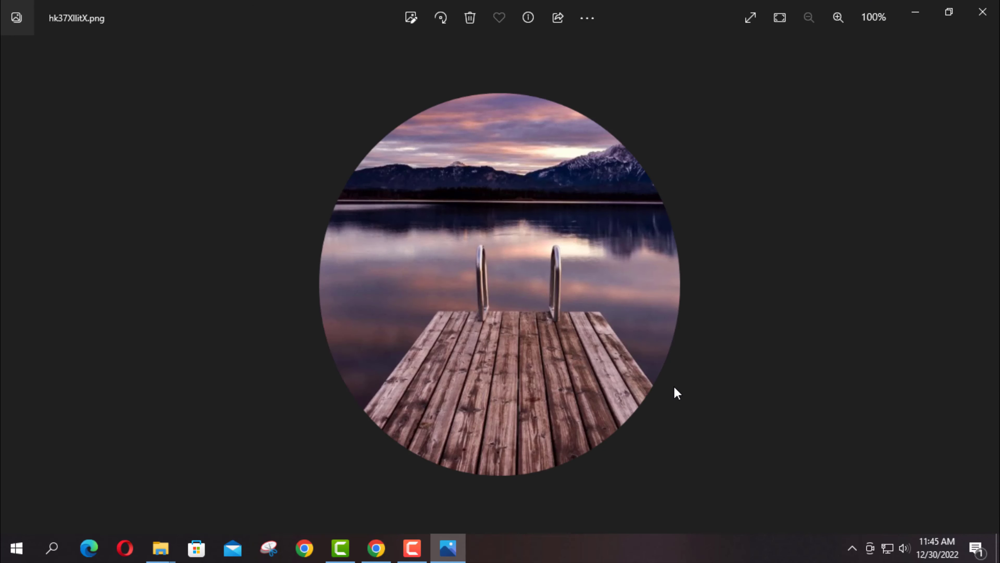
key(Right)
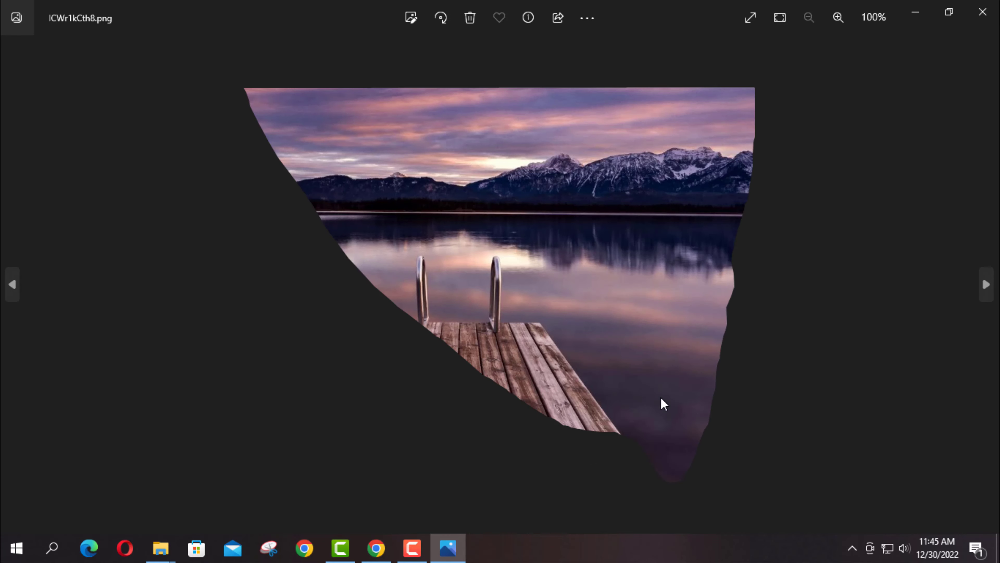
key(Right)
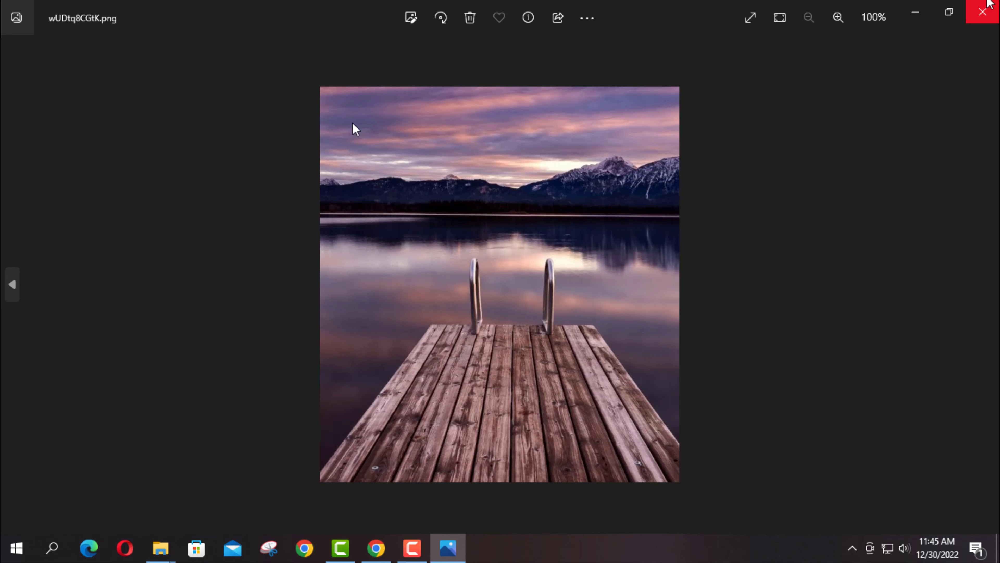
click(992, 10)
click(992, 9)
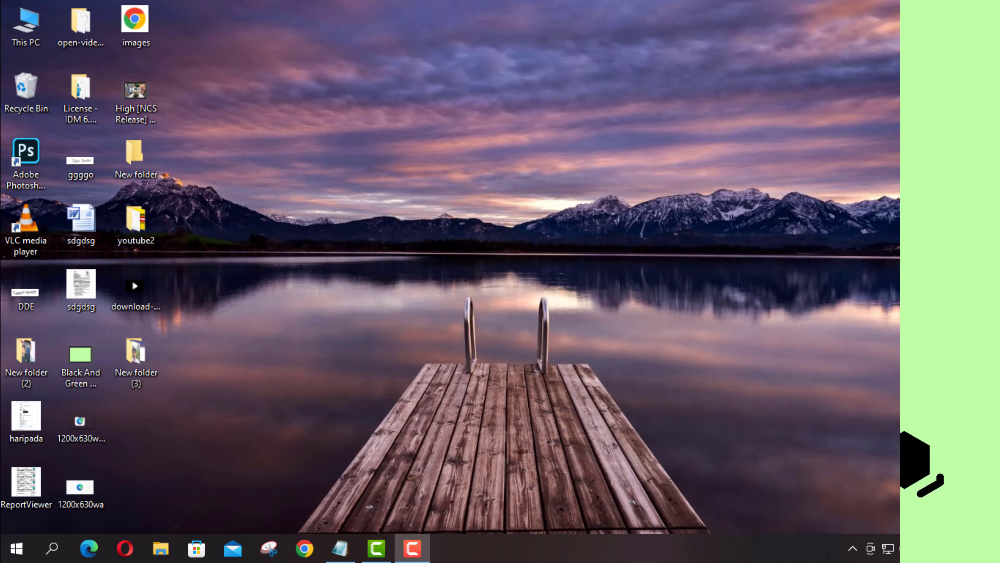
- Search Windows for "sniping tool" and launch the Snipping Tool app
click(59, 552)
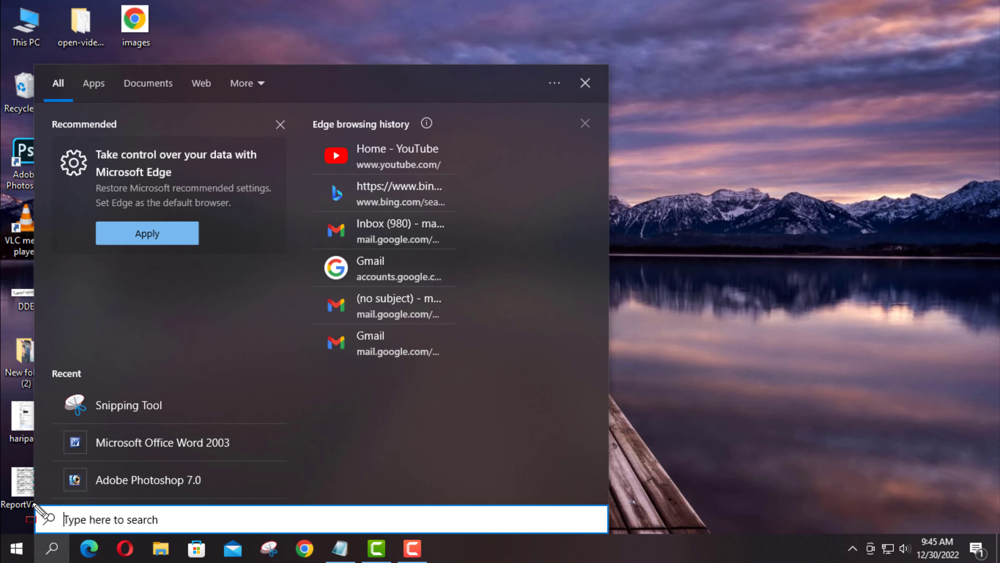
mouse_move(33, 504)
mouse_down()
mouse_move(256, 529)
mouse_move(612, 532)
mouse_up()
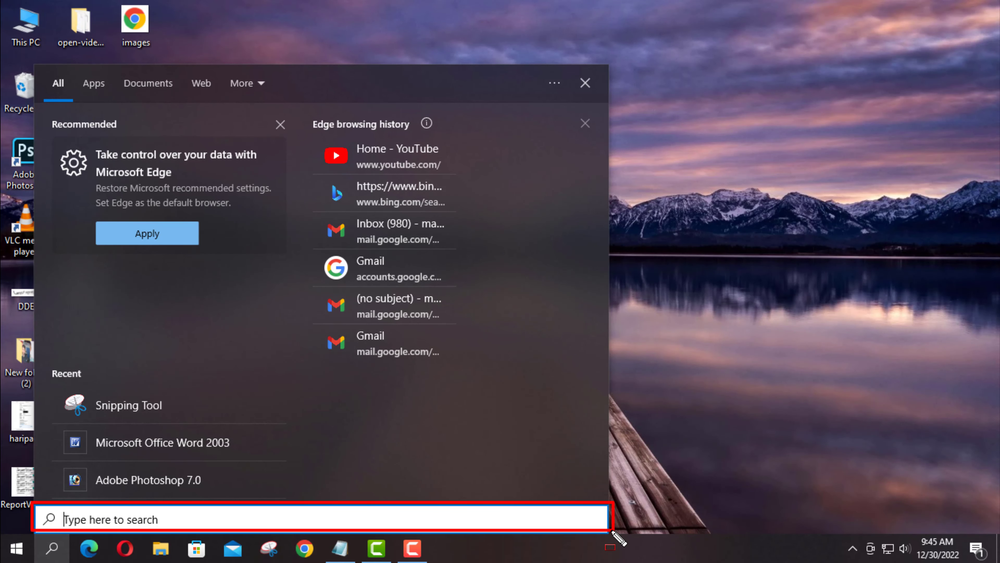
key(Escape)
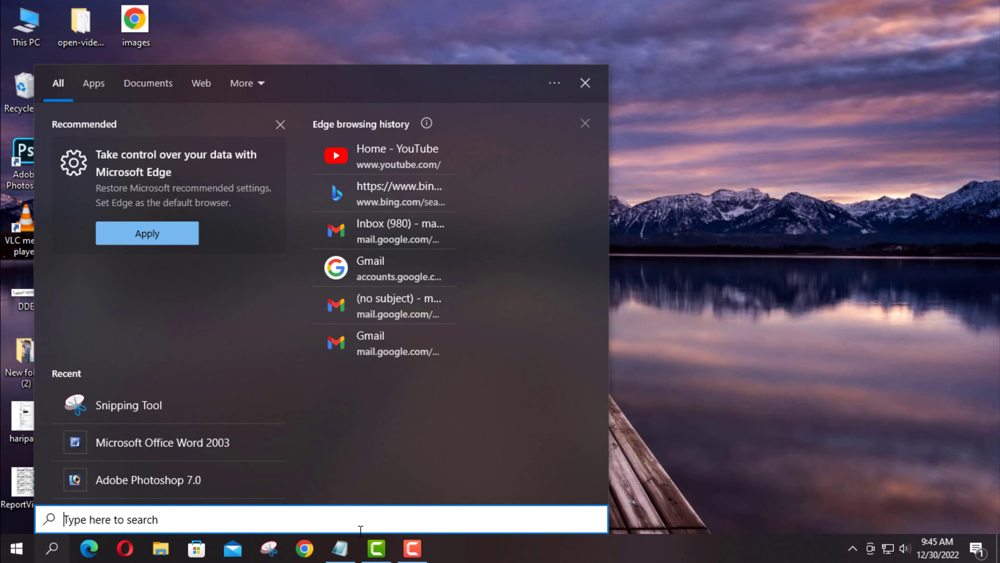
text(sn)
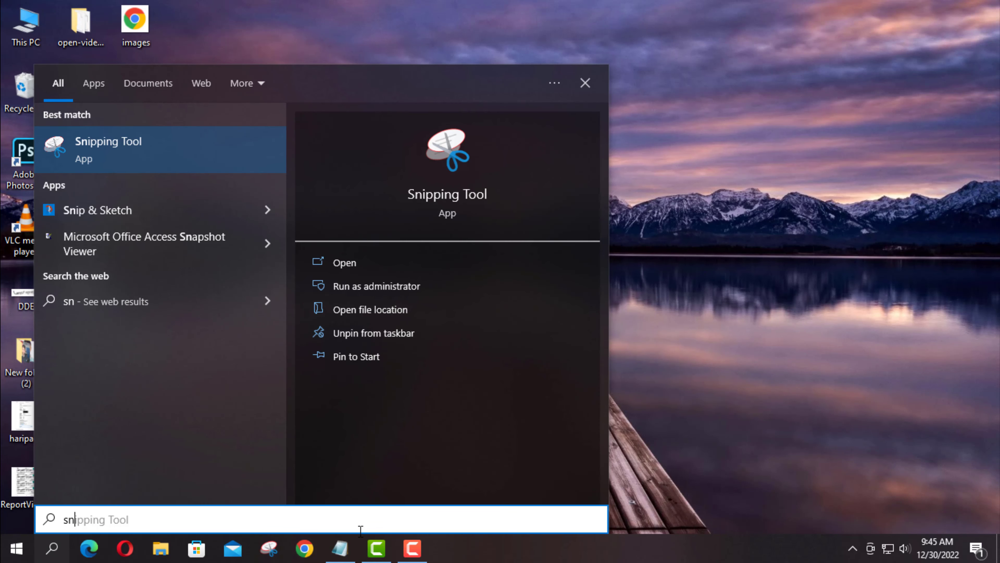
text(ipin)
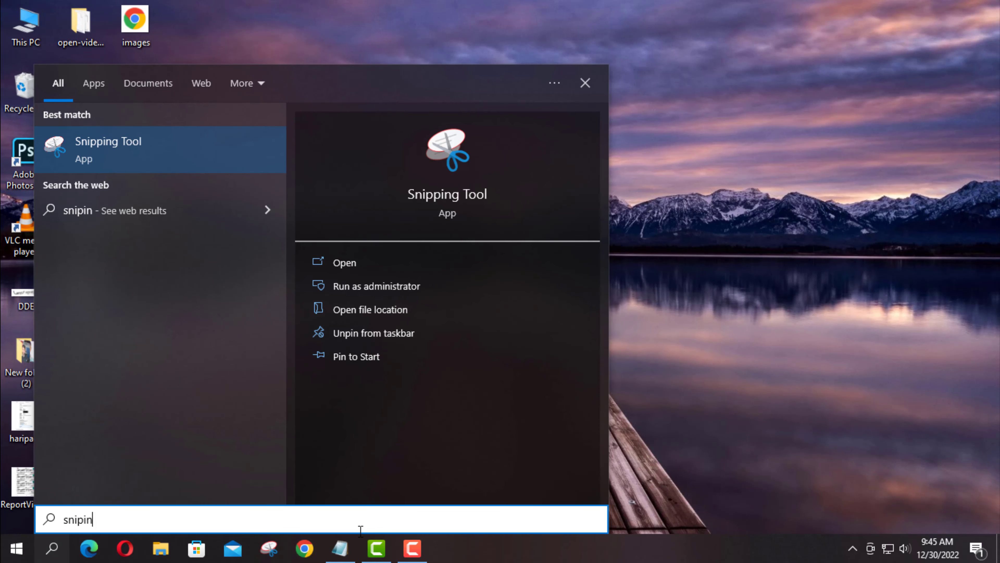
text(g tool)
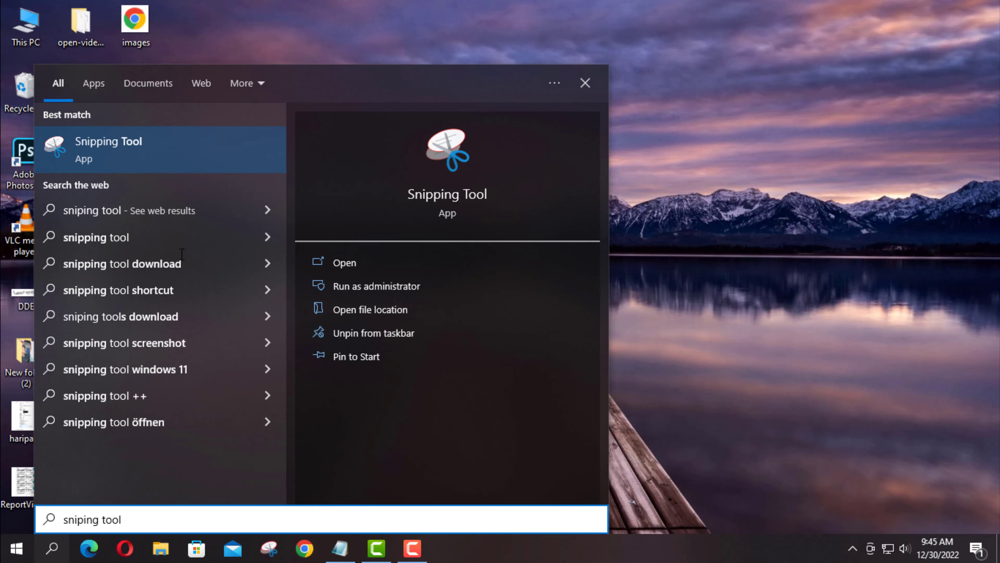
drag(55, 134, 280, 172)
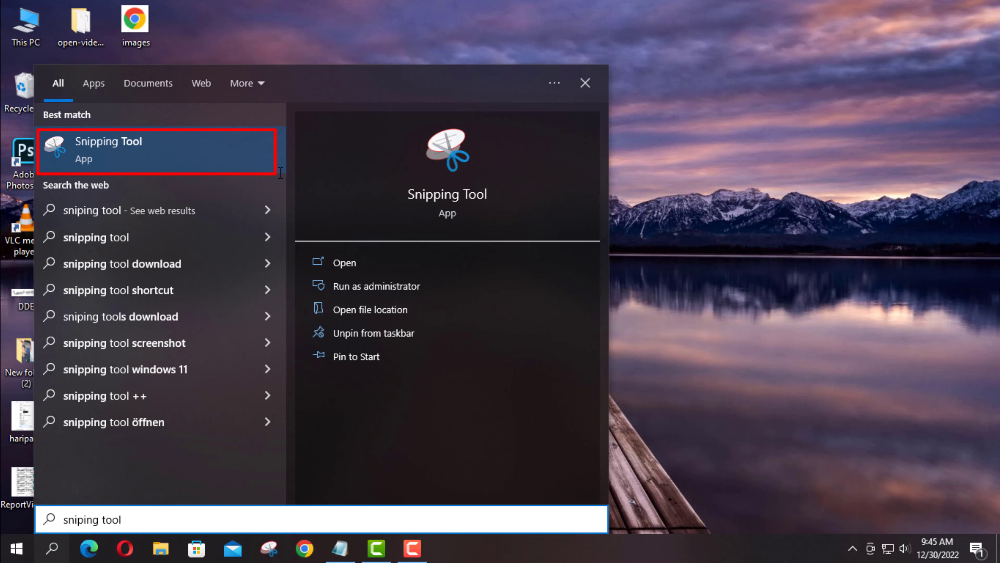
click(228, 155)
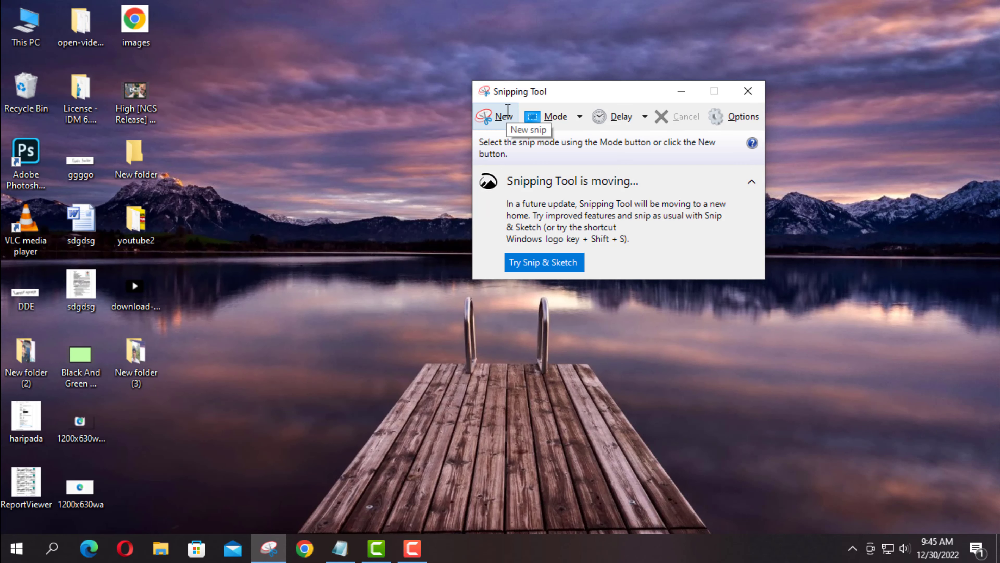
- Take a new rectangular snip of the desktop covering the wooden pier, the lake, the mountains and the sky
drag(493, 117, 516, 124)
click(505, 117)
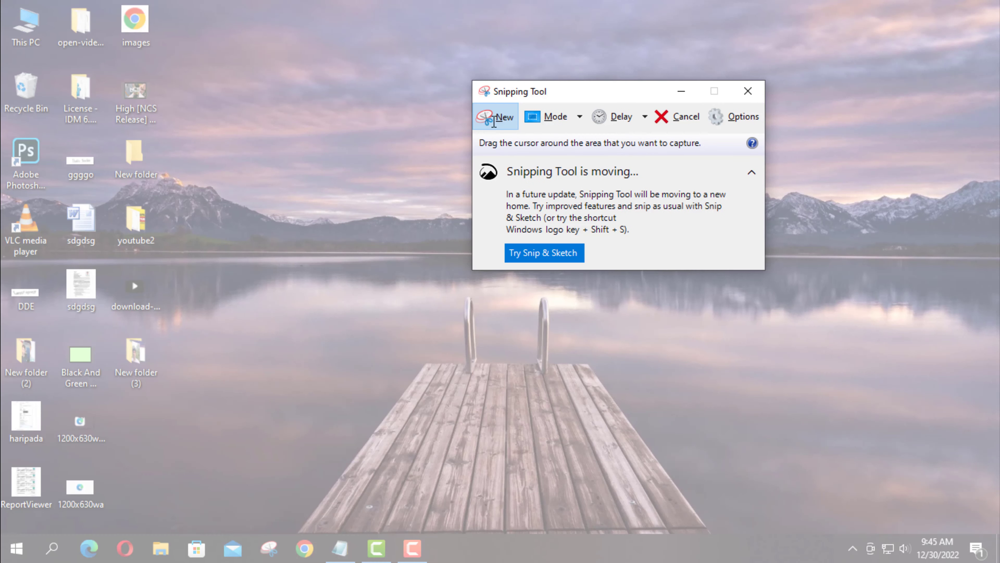
drag(559, 91, 804, 473)
drag(247, 86, 717, 526)
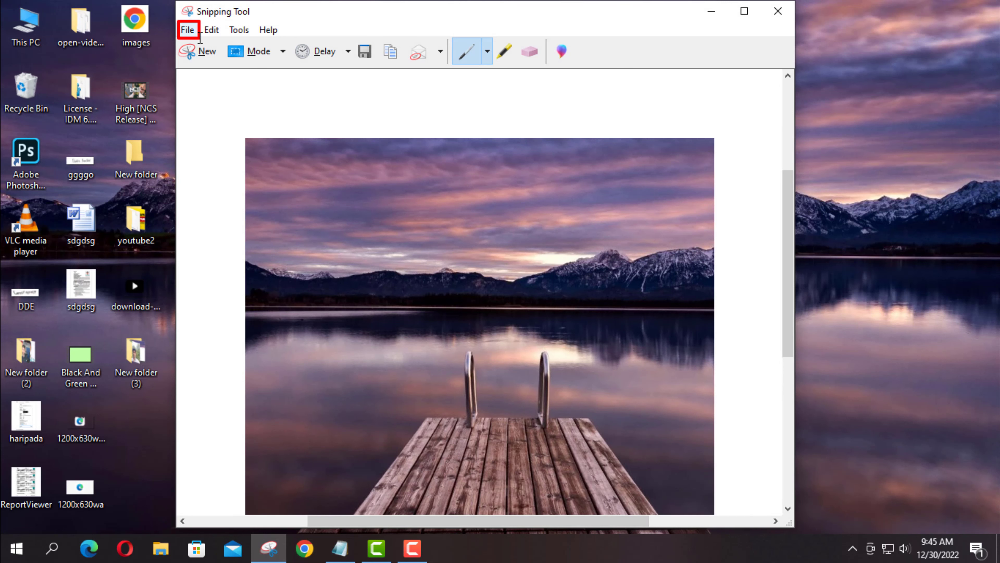
- Save the snip to the Desktop as a JPEG file named Capture
click(189, 30)
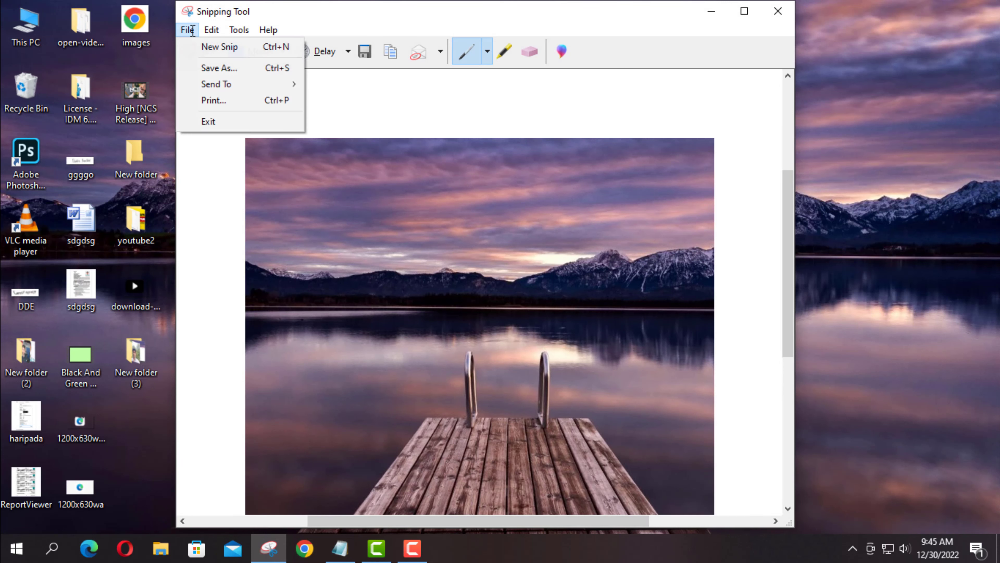
click(214, 69)
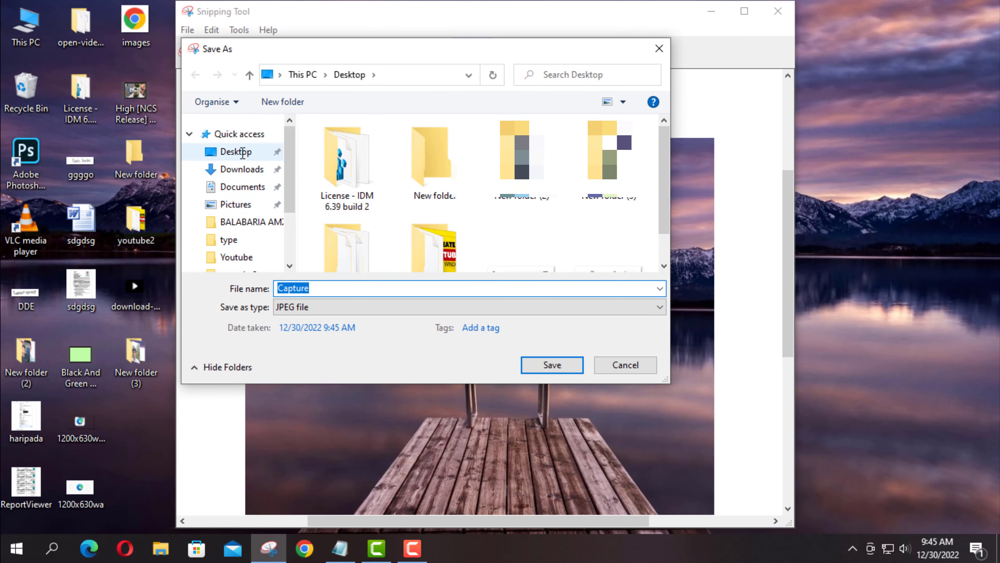
click(330, 287)
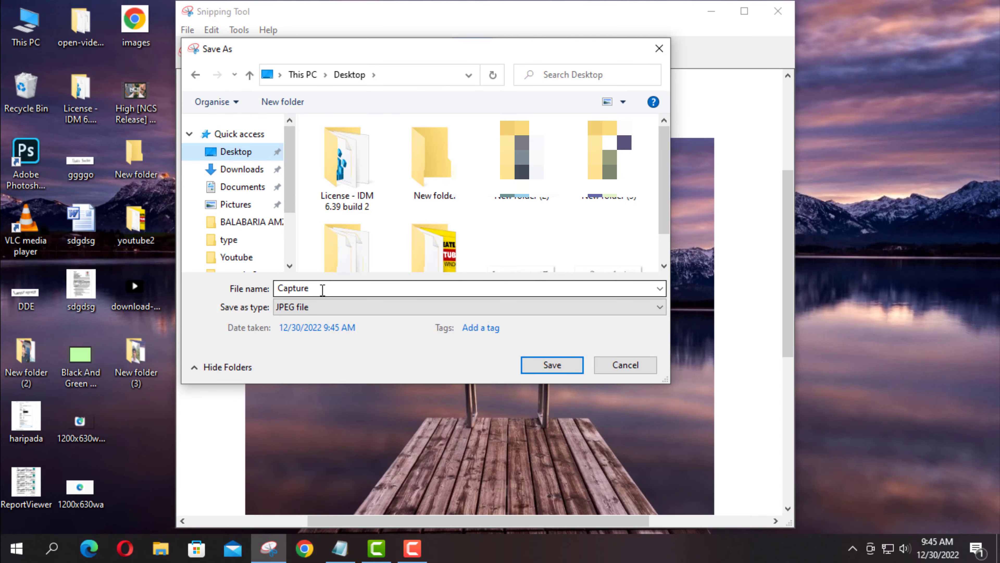
click(528, 368)
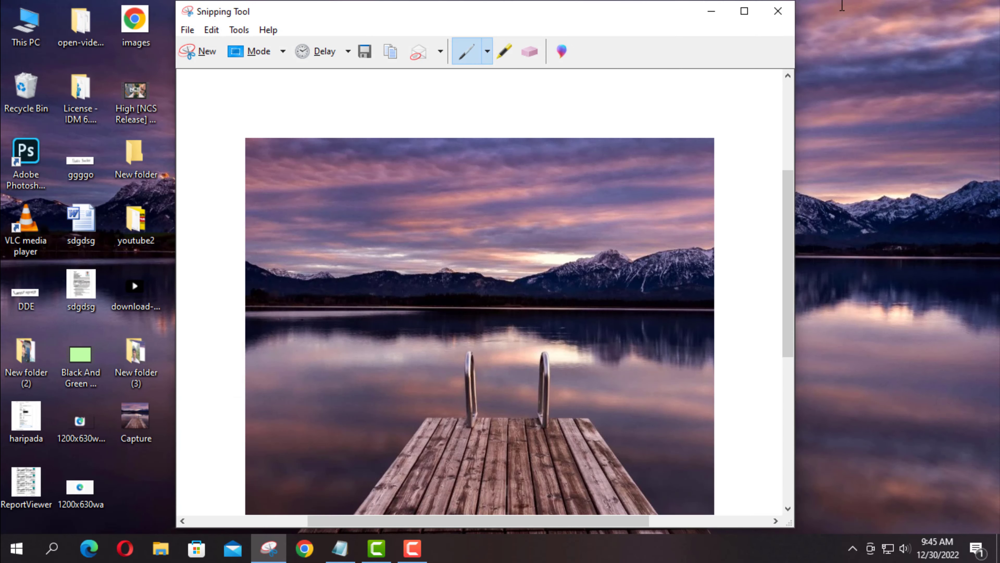
- Close the Snipping Tool and open the saved Capture image from the desktop to view it
click(778, 10)
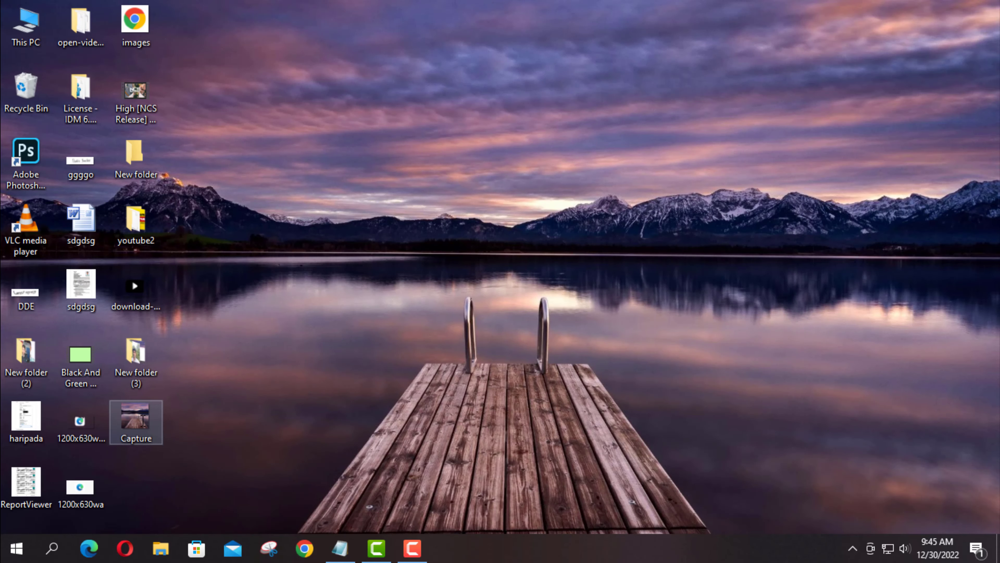
drag(104, 391, 174, 457)
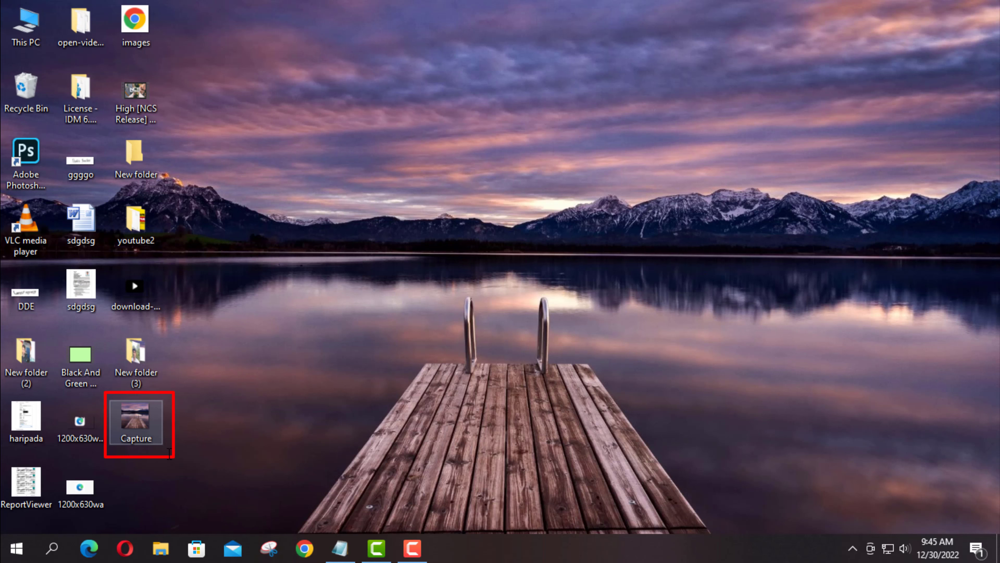
double_click(136, 420)
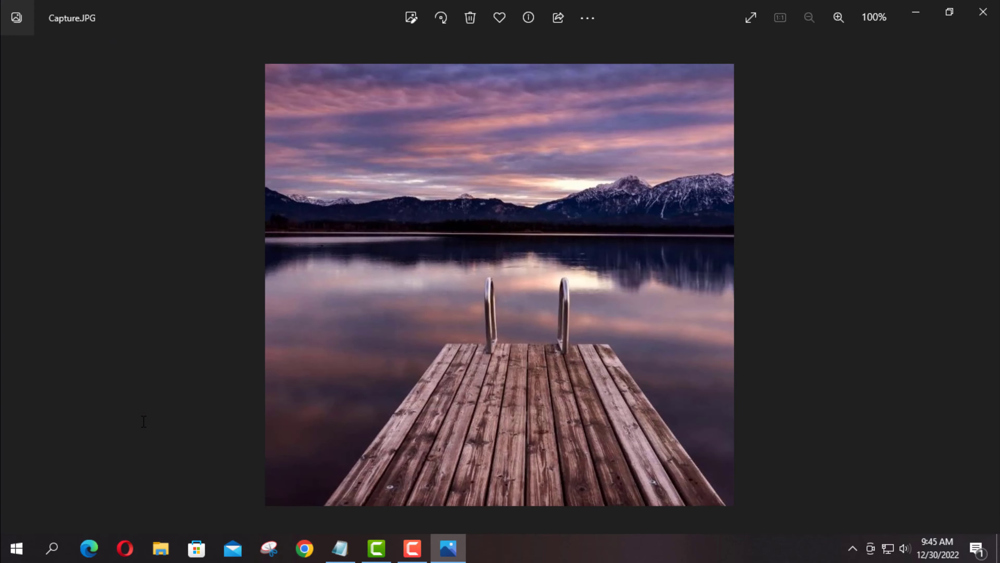